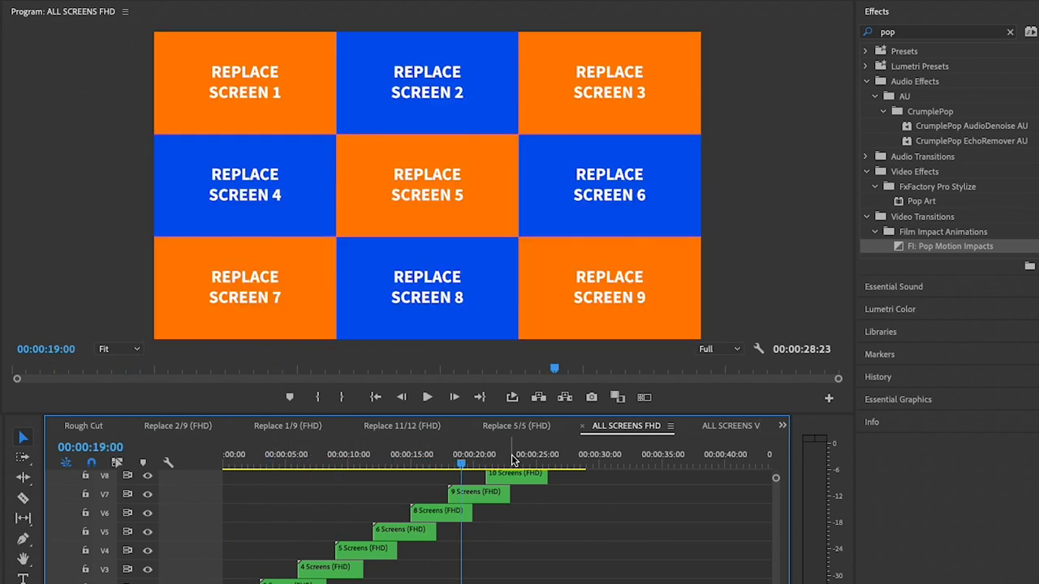
- Preview the vertical all-screens template with c 36.mov dropped on a new top video track
{"action": "left_click", "coordinate": [731, 426]}
{"action": "left_click", "coordinate": [252, 460]}
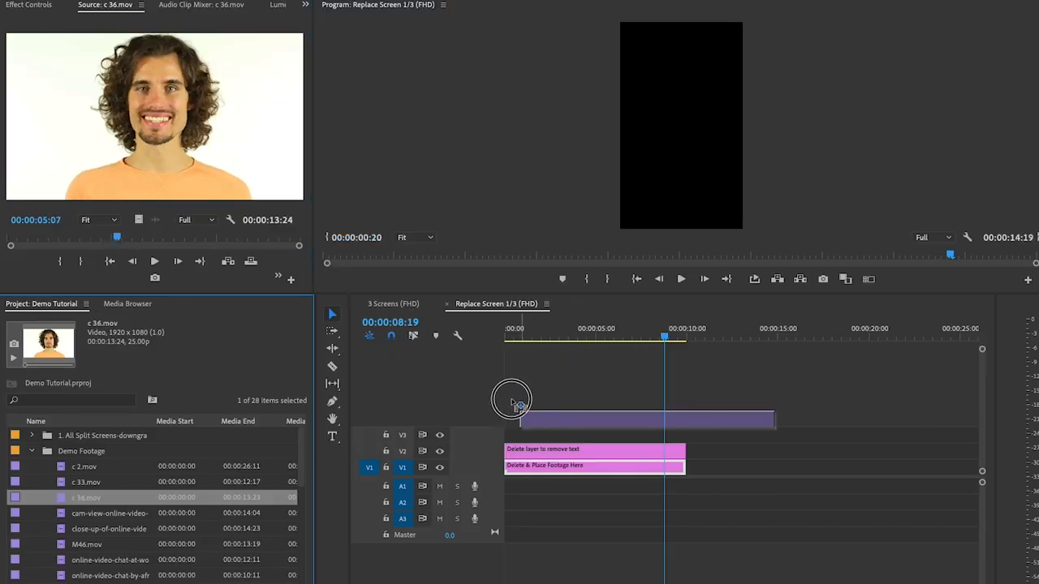
{"action": "left_click_drag", "start_coordinate": [73, 497], "coordinate": [507, 432]}
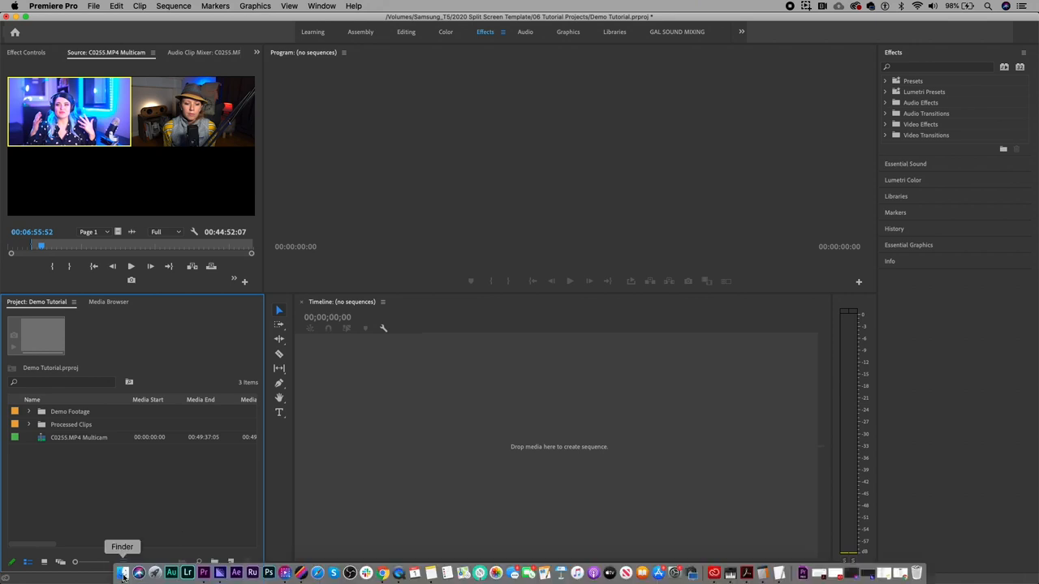
- Browse the Premiere 2019 Project Versions folder, looking over the 4k UHD, FHD, Square and Vertical files
{"action": "left_click", "coordinate": [122, 577]}
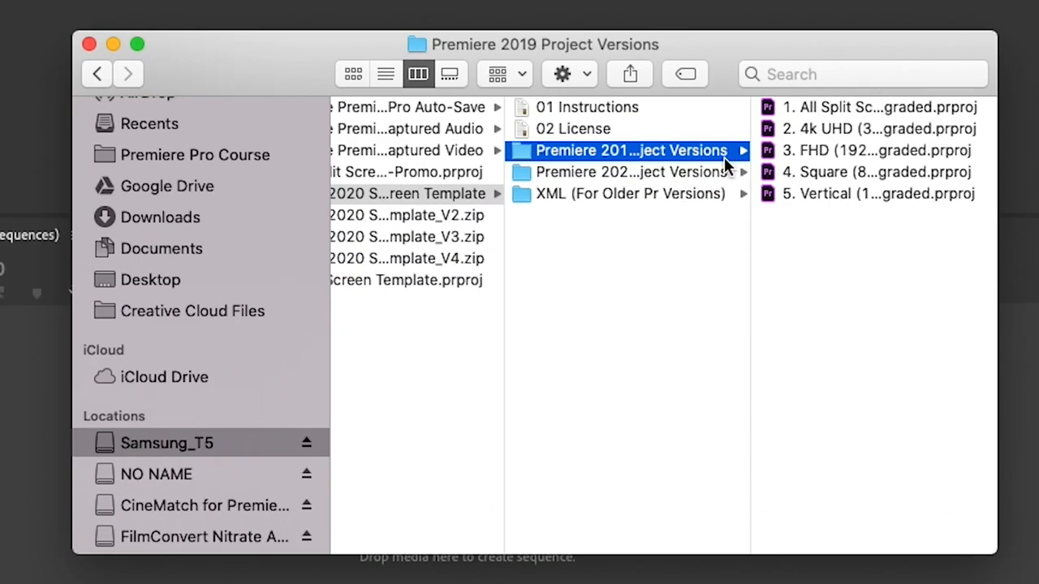
{"action": "left_click", "coordinate": [826, 107]}
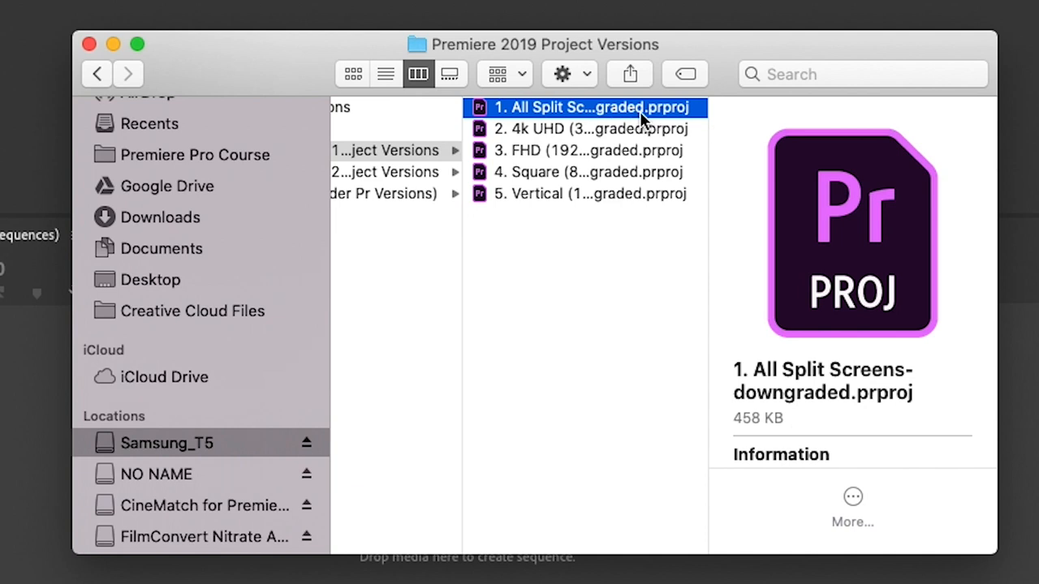
{"action": "left_click", "coordinate": [547, 128]}
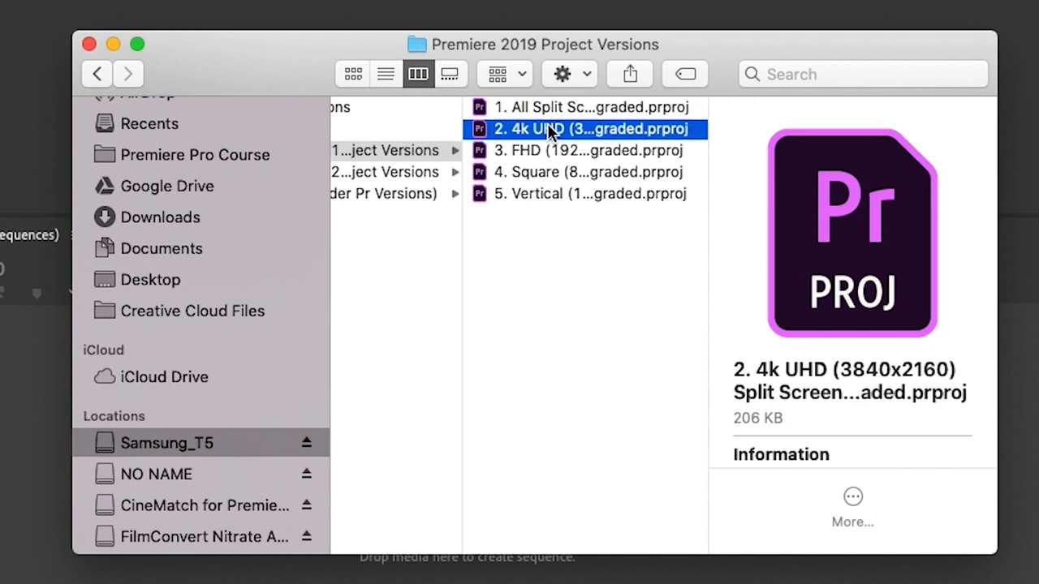
{"action": "left_click", "coordinate": [528, 150]}
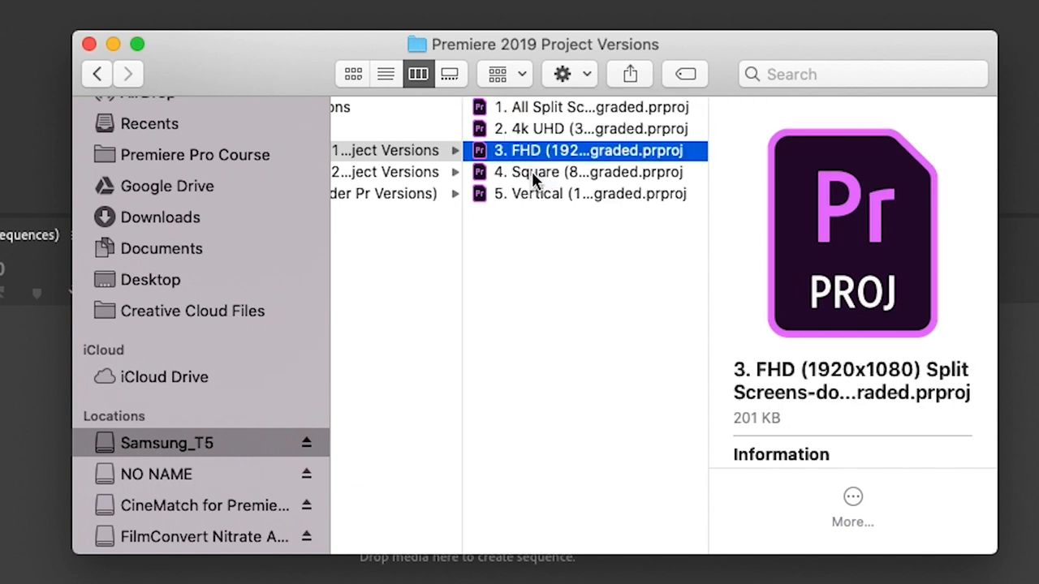
{"action": "left_click", "coordinate": [531, 171]}
{"action": "left_click", "coordinate": [533, 195]}
- Drag the 1. All Split Screens-downgraded.prproj into Premiere's Project panel
{"action": "left_click", "coordinate": [530, 107]}
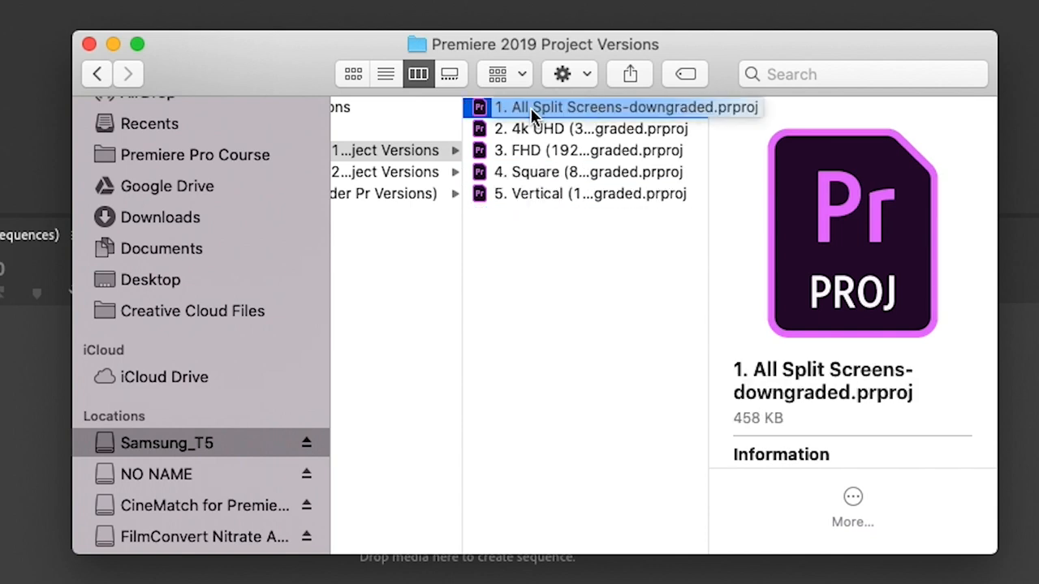
{"action": "left_click", "coordinate": [508, 114]}
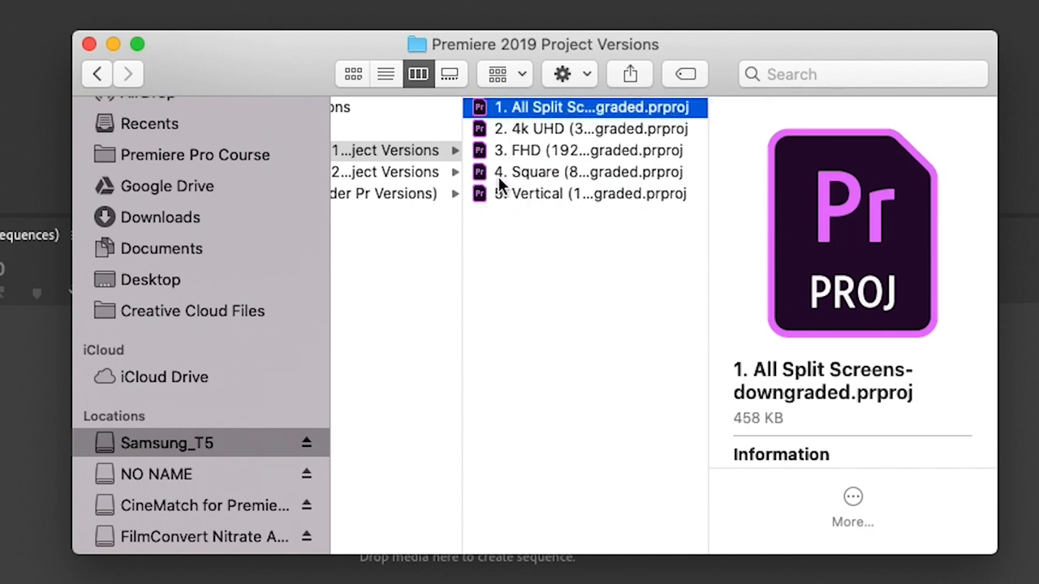
{"action": "left_click_drag", "start_coordinate": [493, 114], "coordinate": [228, 467]}
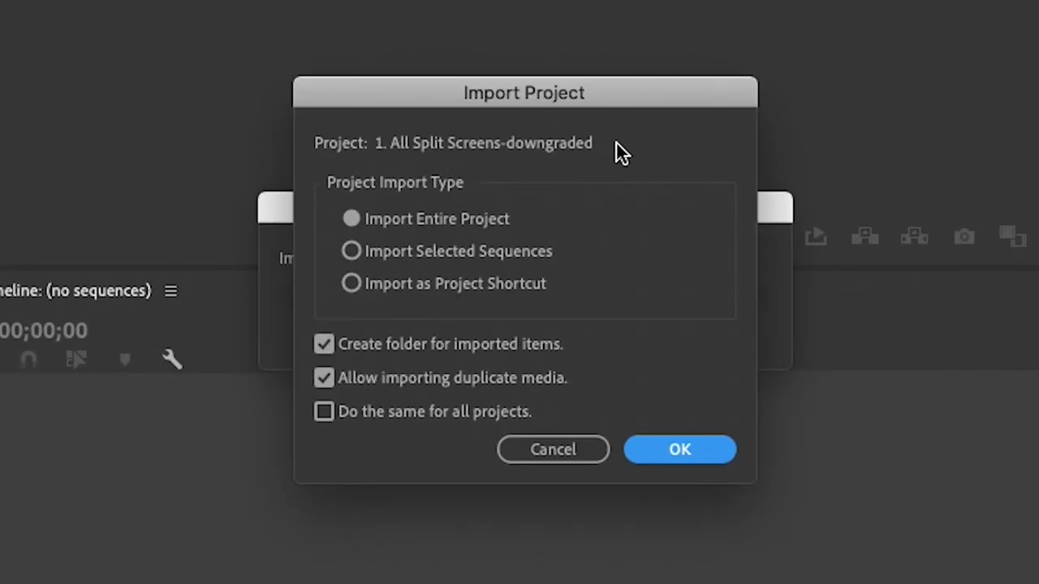
- Import the whole template project and open the 3 Screens (FHD) sequence from 02 Full HD > 3 Screens
{"action": "left_click", "coordinate": [681, 450]}
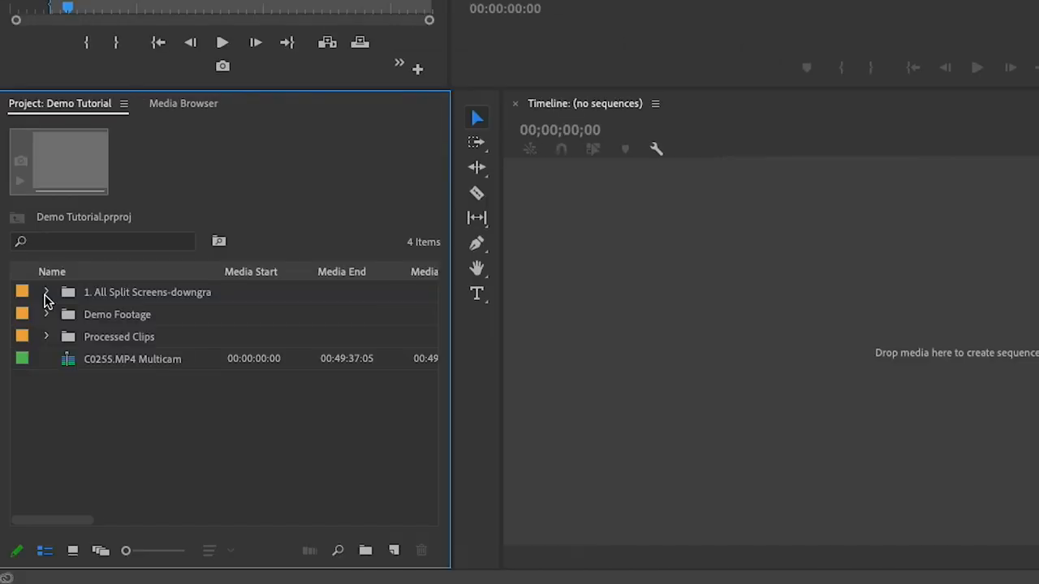
{"action": "left_click", "coordinate": [47, 293]}
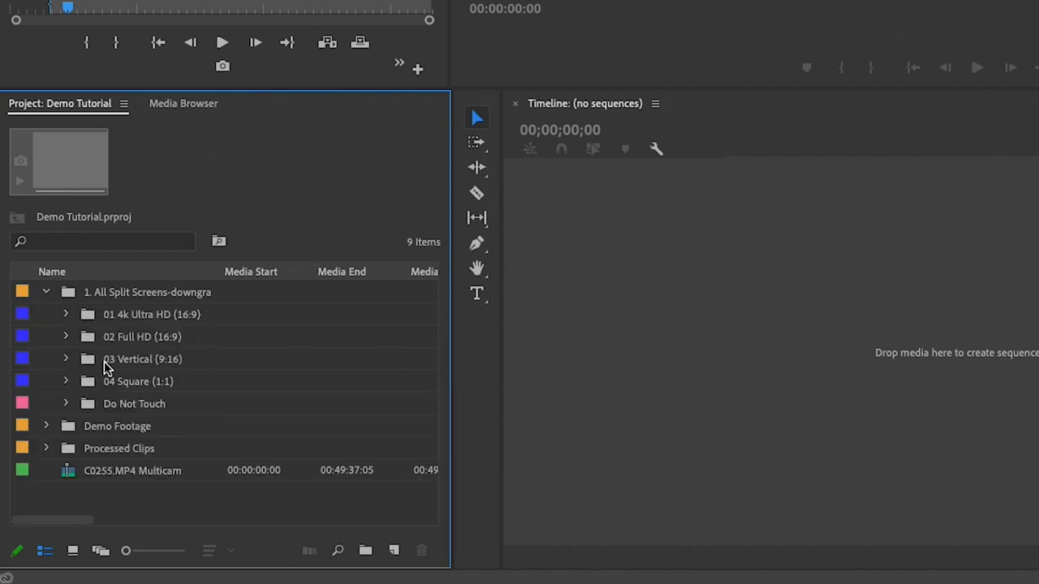
{"action": "left_click", "coordinate": [66, 337]}
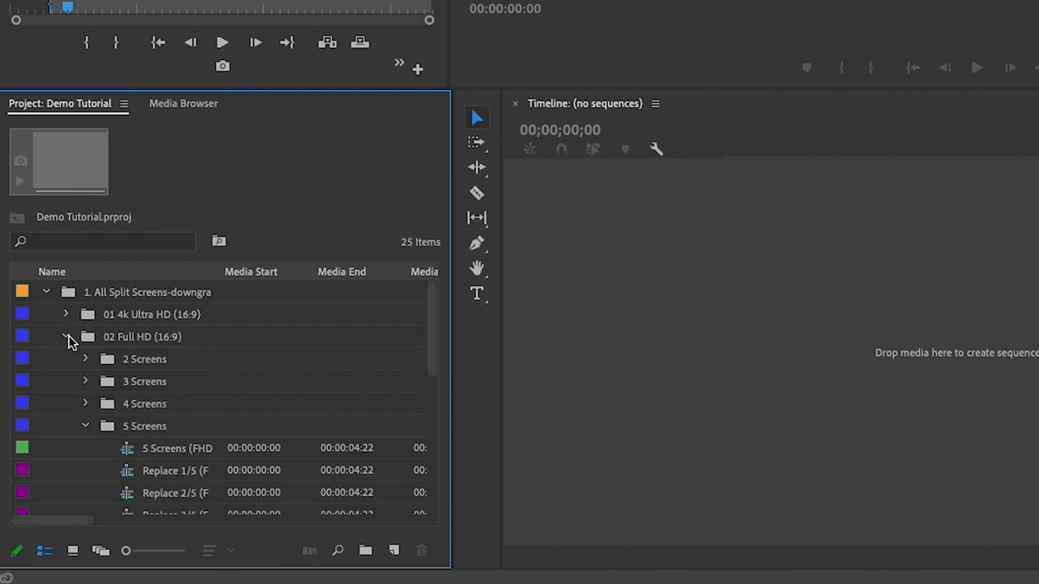
{"action": "left_click", "coordinate": [84, 426]}
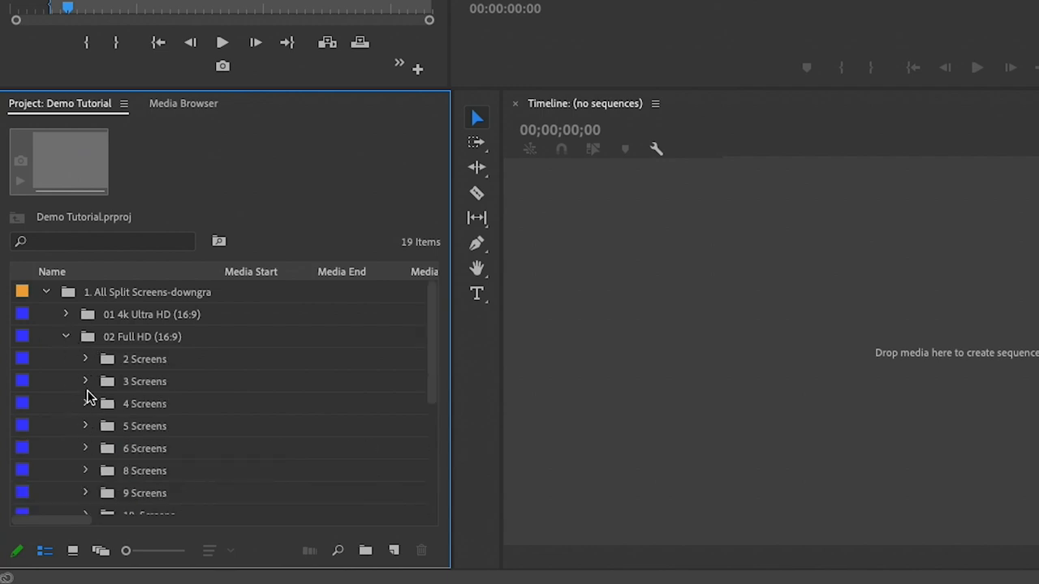
{"action": "left_click", "coordinate": [86, 381]}
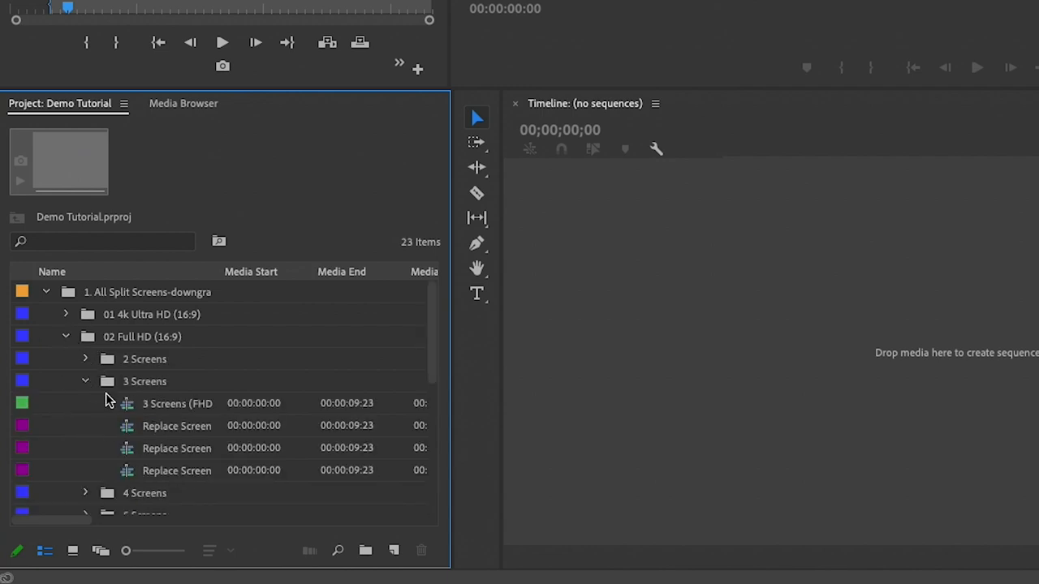
{"action": "double_click", "coordinate": [130, 405]}
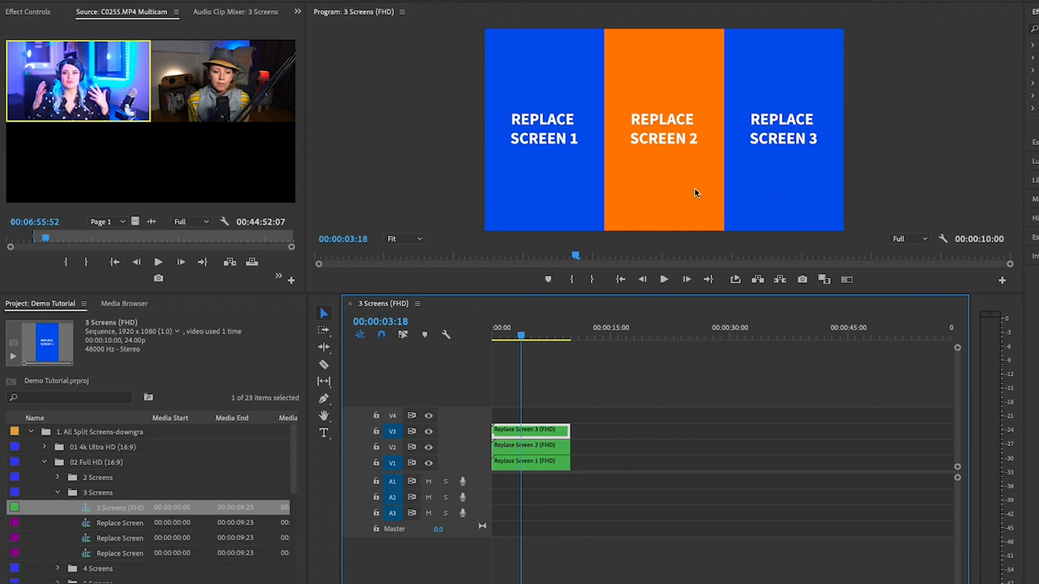
- Enter the Replace Screen 1/3 (FHD) nested sequence at about 00:00:08:19
{"action": "left_click", "coordinate": [561, 335]}
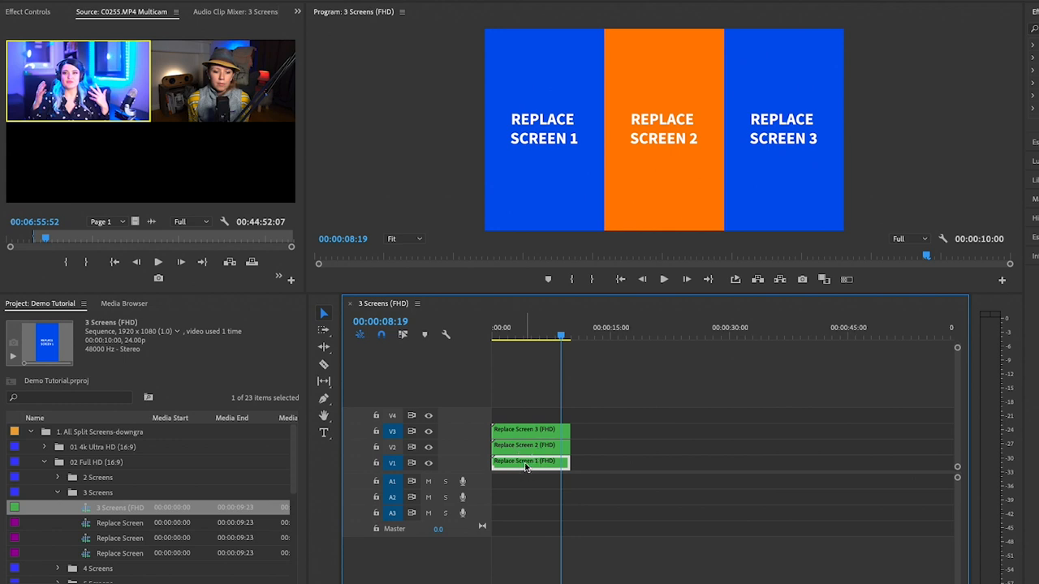
{"action": "double_click", "coordinate": [525, 462]}
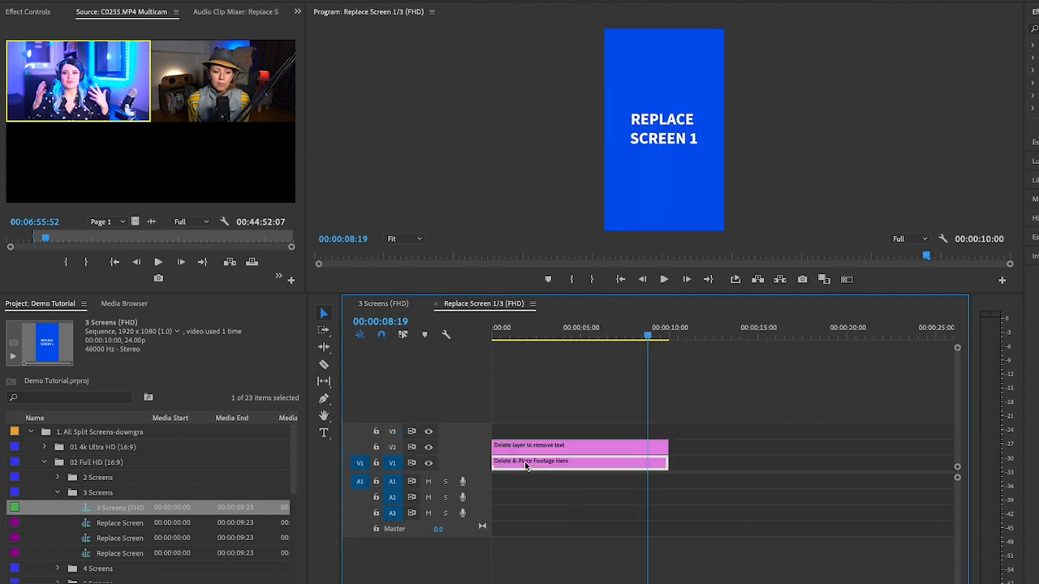
- Place c 36.mov from Demo Footage above the placeholder clips in Replace Screen 1/3
{"action": "left_click", "coordinate": [31, 432]}
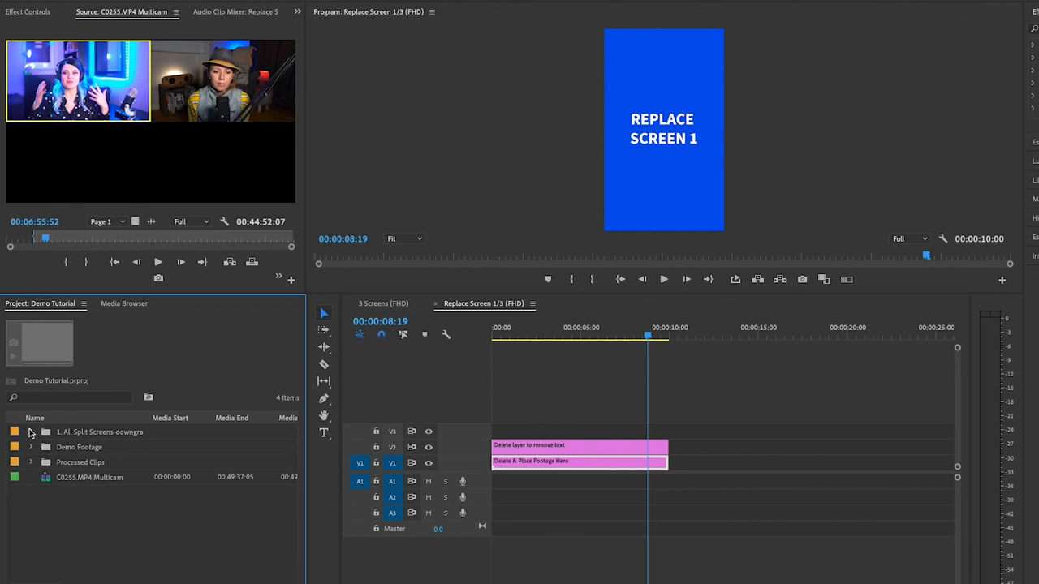
{"action": "left_click", "coordinate": [31, 447]}
{"action": "double_click", "coordinate": [63, 492]}
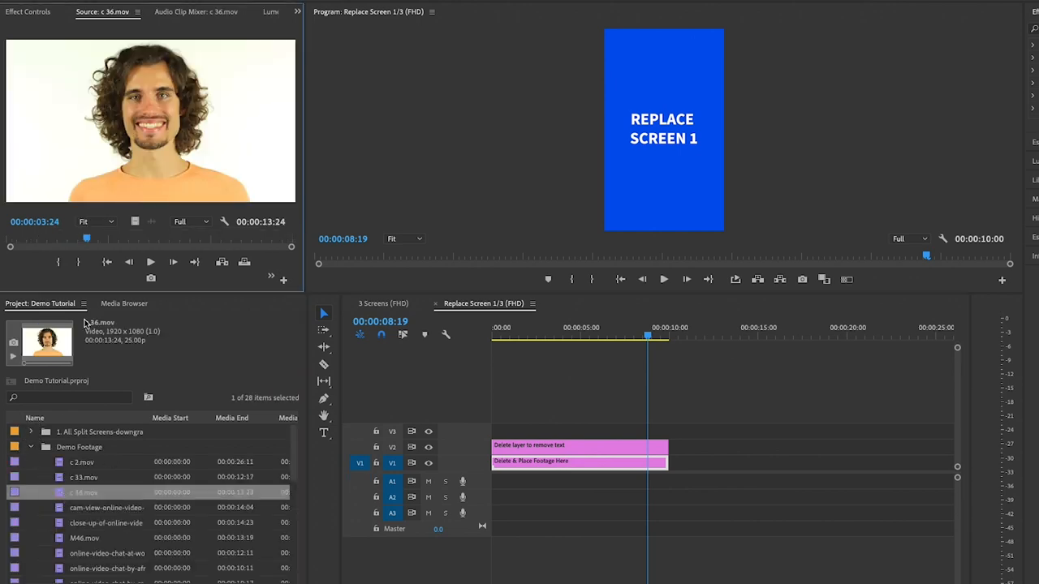
{"action": "left_click_drag", "start_coordinate": [103, 243], "coordinate": [116, 241]}
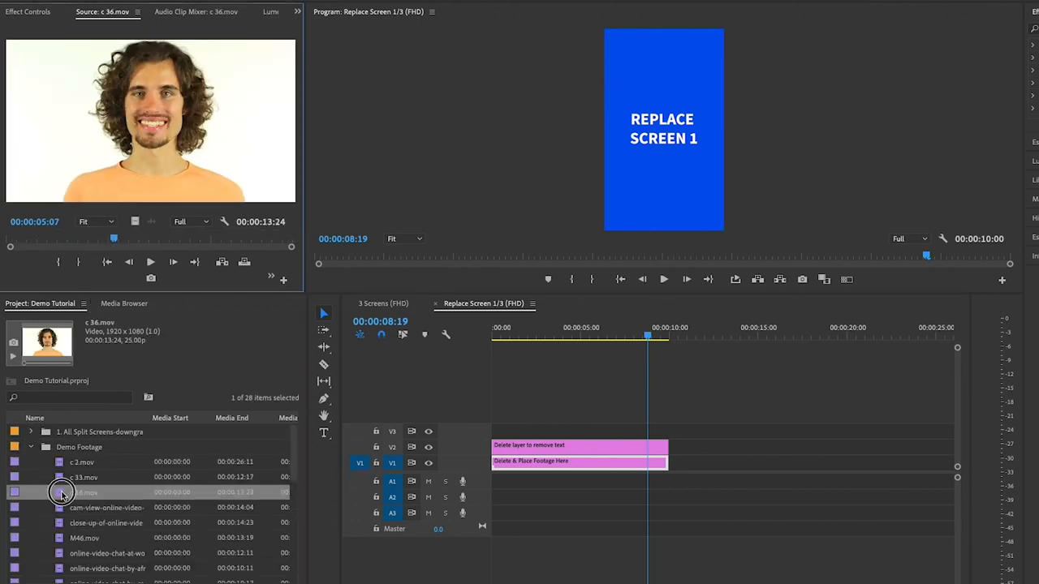
{"action": "left_click_drag", "start_coordinate": [81, 493], "coordinate": [503, 430]}
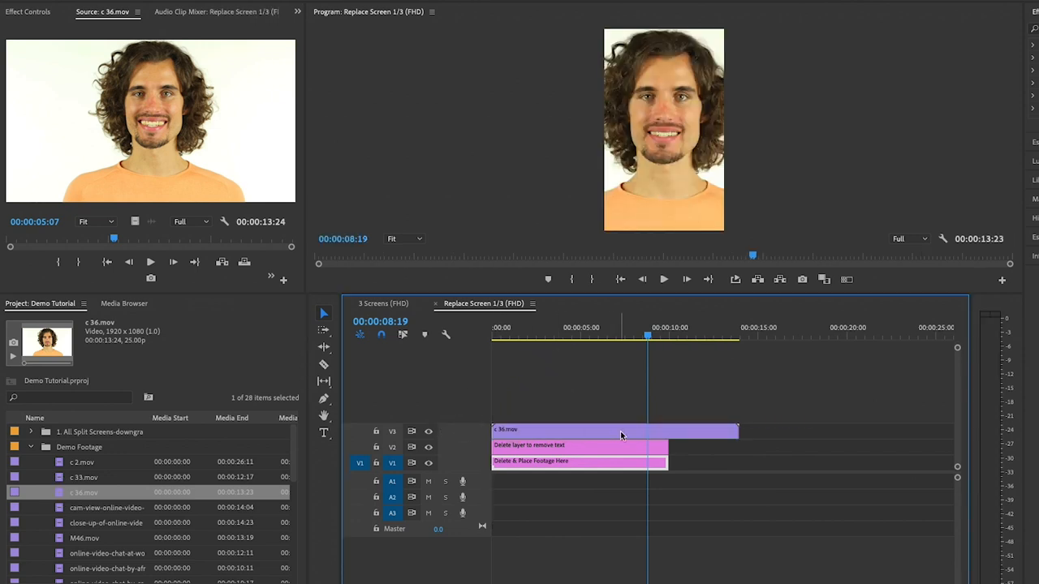
{"action": "left_click", "coordinate": [524, 461]}
- Shift c 36.mov horizontally in Motion to frame the man within the panel
{"action": "left_click_drag", "start_coordinate": [586, 335], "coordinate": [568, 335]}
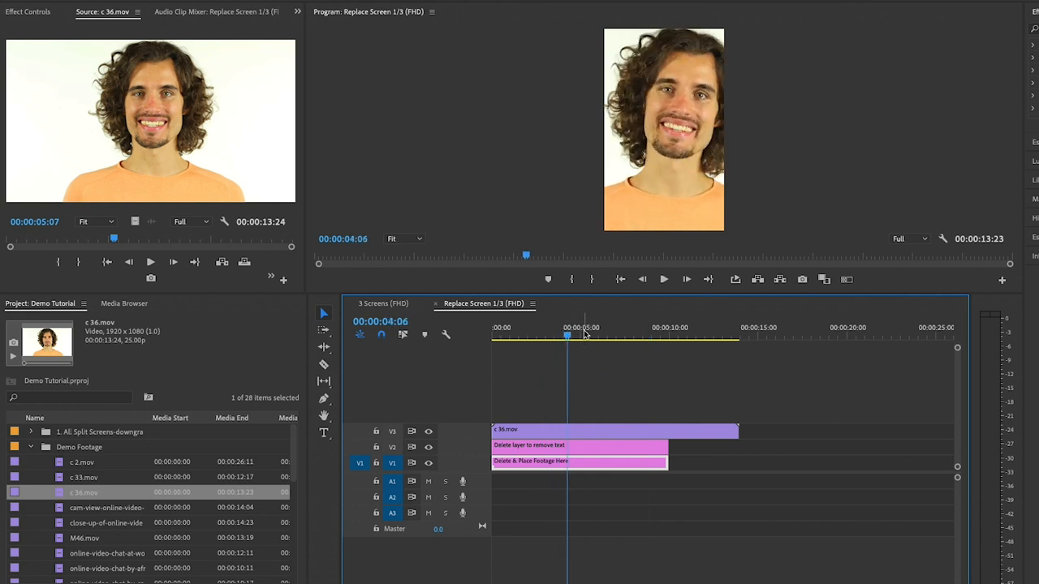
{"action": "left_click", "coordinate": [592, 334]}
{"action": "left_click", "coordinate": [563, 427]}
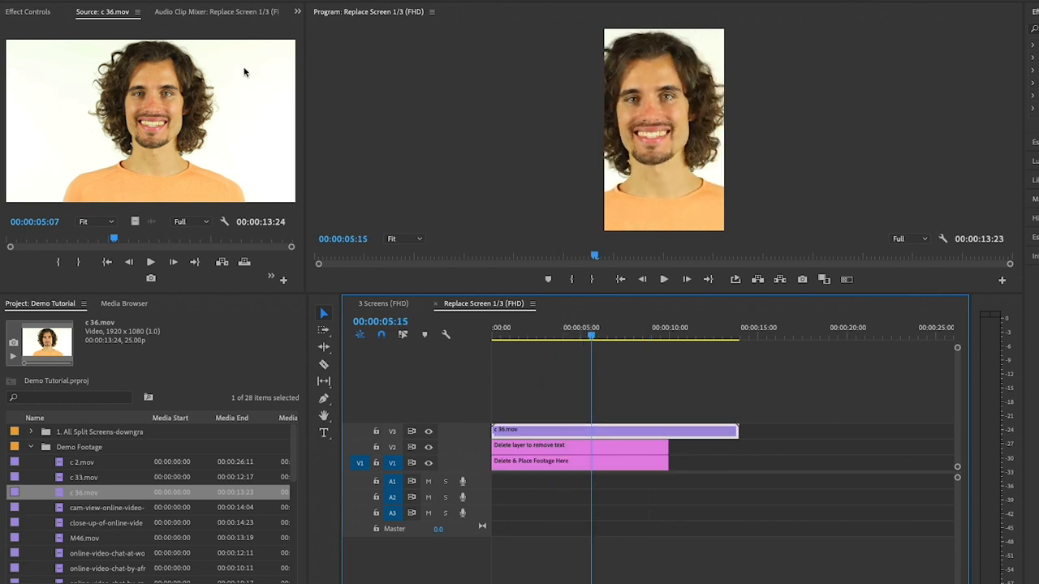
{"action": "left_click", "coordinate": [34, 13]}
{"action": "left_click_drag", "start_coordinate": [126, 76], "coordinate": [132, 76]}
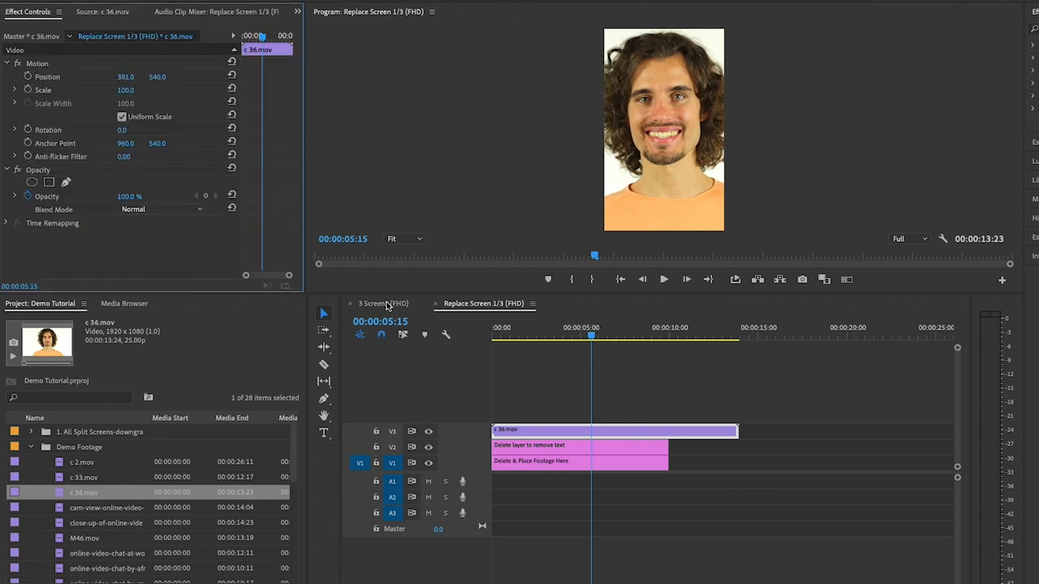
- Check the 3 Screens (FHD) composite and enter the Replace Screen 2/3 nest
{"action": "left_click", "coordinate": [383, 304]}
{"action": "left_click_drag", "start_coordinate": [540, 333], "coordinate": [546, 334]}
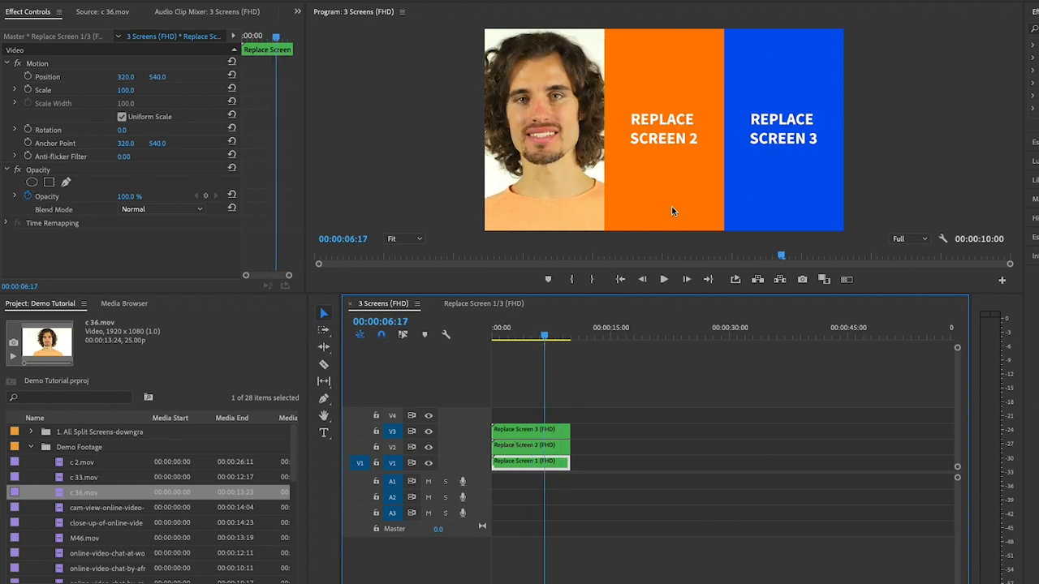
{"action": "double_click", "coordinate": [529, 444]}
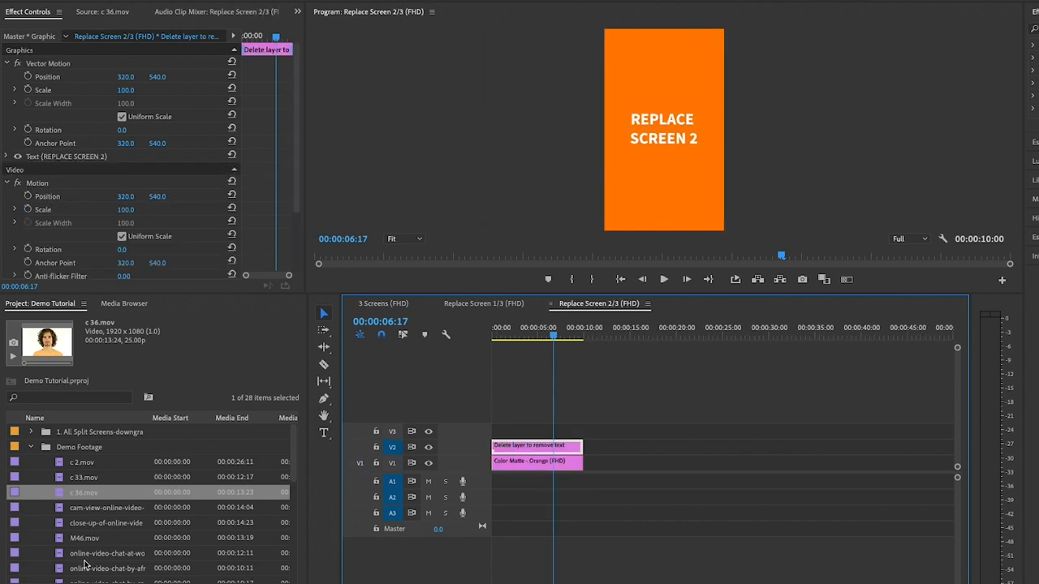
- Place the businesswoman's interview clip above the placeholder layers in Replace Screen 2/3
{"action": "left_click", "coordinate": [72, 556]}
{"action": "left_click", "coordinate": [65, 568]}
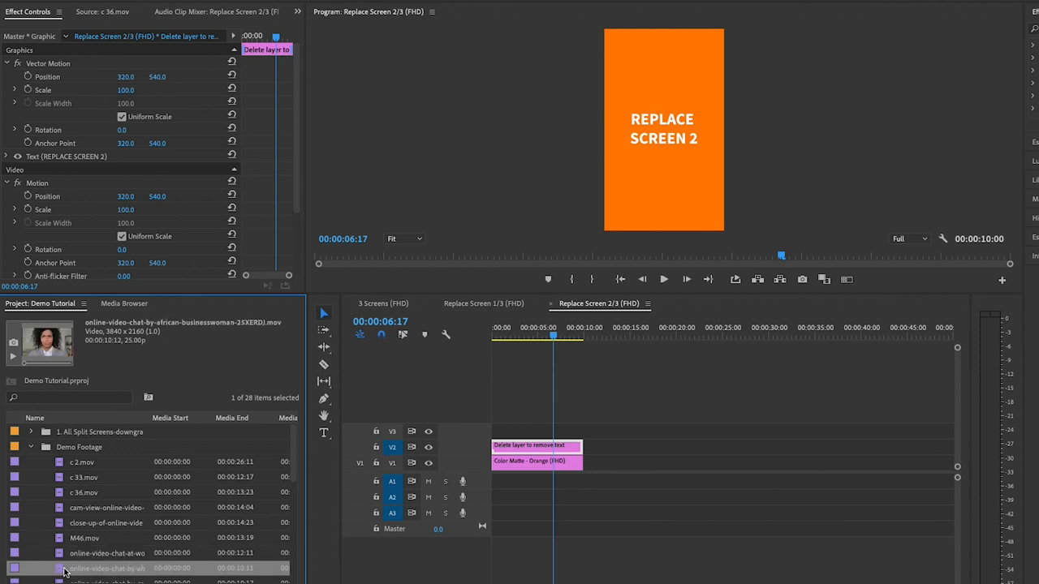
{"action": "scroll", "coordinate": [106, 504], "scroll_direction": "down", "scroll_amount": 2}
{"action": "left_click_drag", "start_coordinate": [69, 493], "coordinate": [496, 428]}
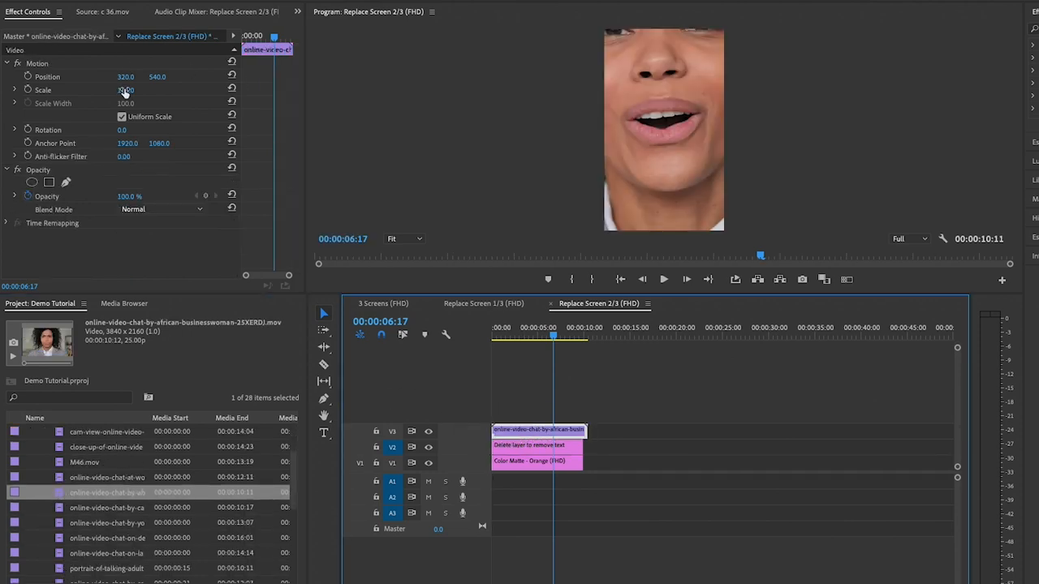
- Scale the businesswoman clip down to fit, then review the 3 Screens composite
{"action": "left_click_drag", "start_coordinate": [126, 90], "coordinate": [162, 76]}
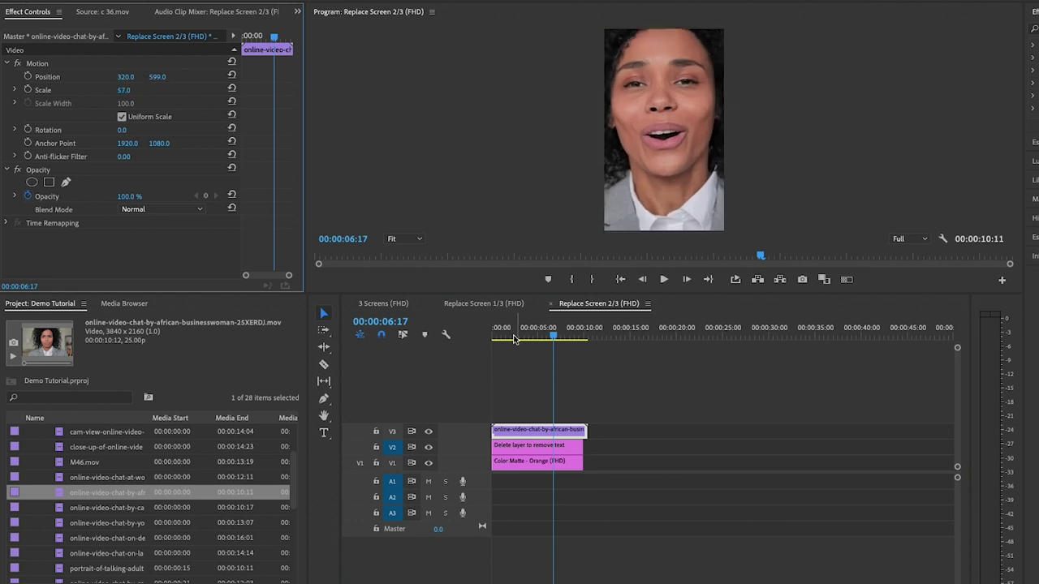
{"action": "left_click", "coordinate": [383, 304]}
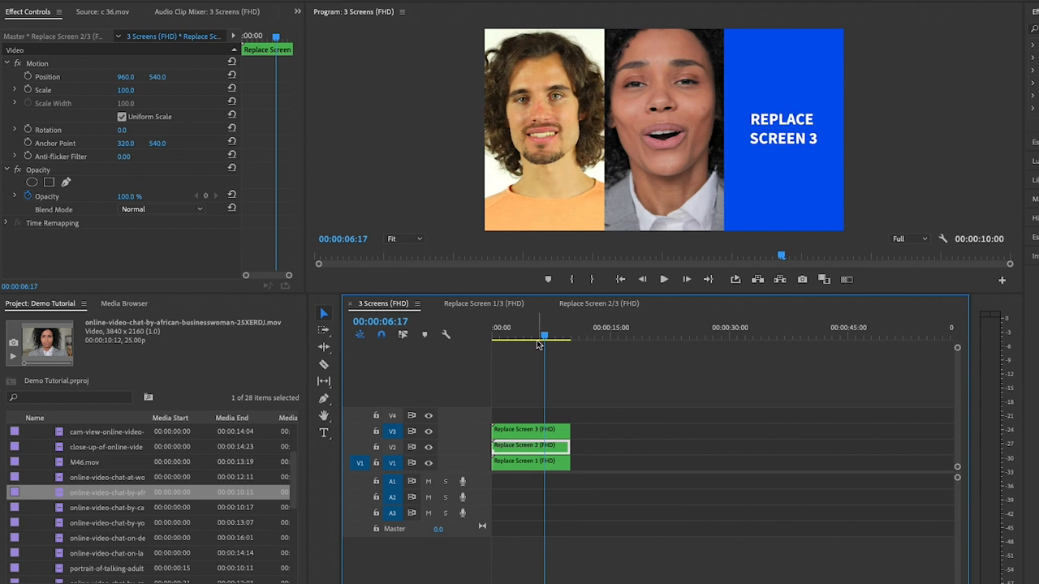
{"action": "left_click_drag", "start_coordinate": [543, 335], "coordinate": [518, 335]}
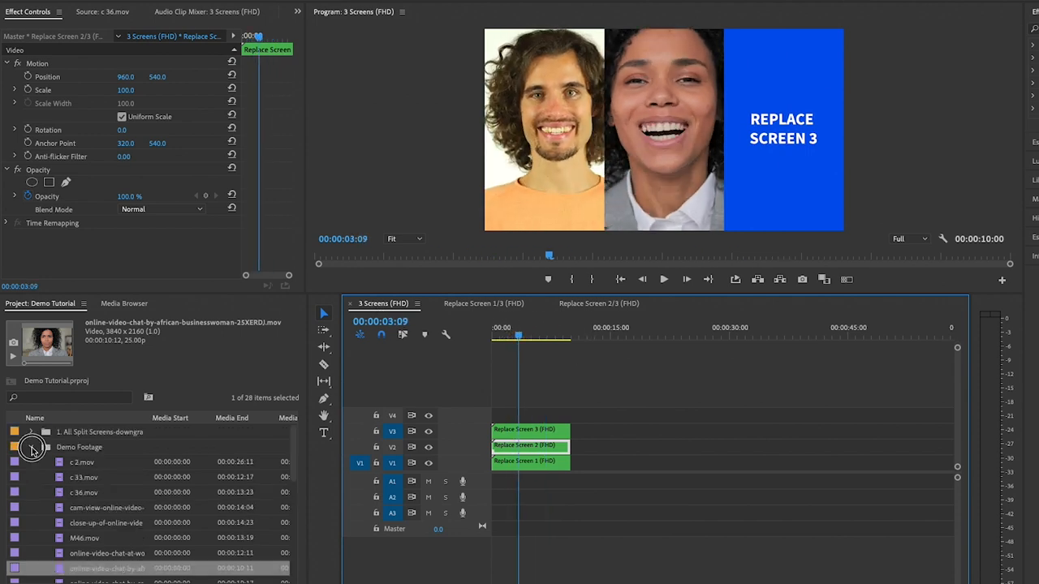
- Preview the 2020-04-22 recording and C0255.MP4 in the Processed Clips bin
{"action": "left_click", "coordinate": [31, 447]}
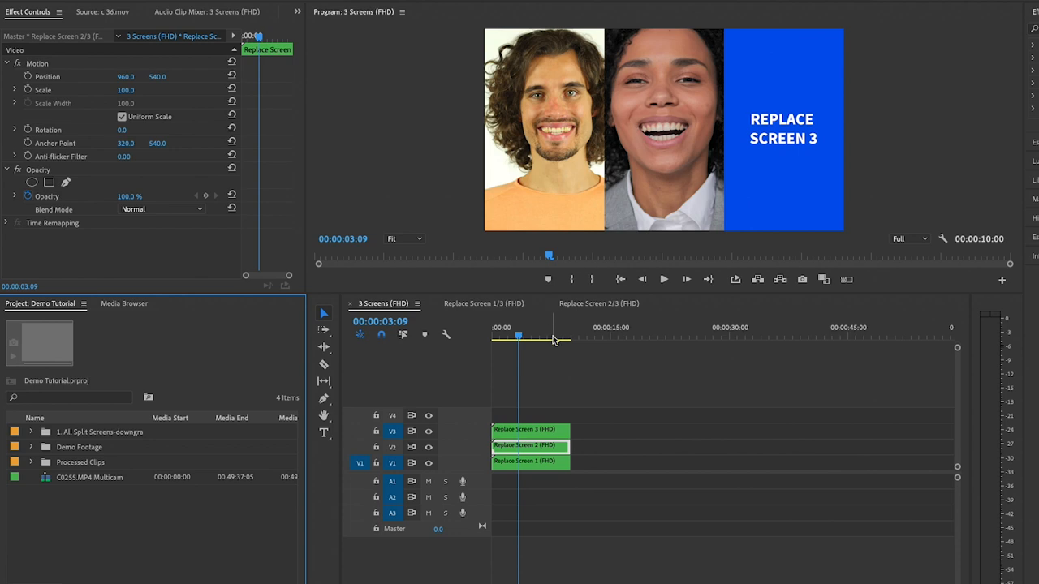
{"action": "left_click", "coordinate": [74, 477]}
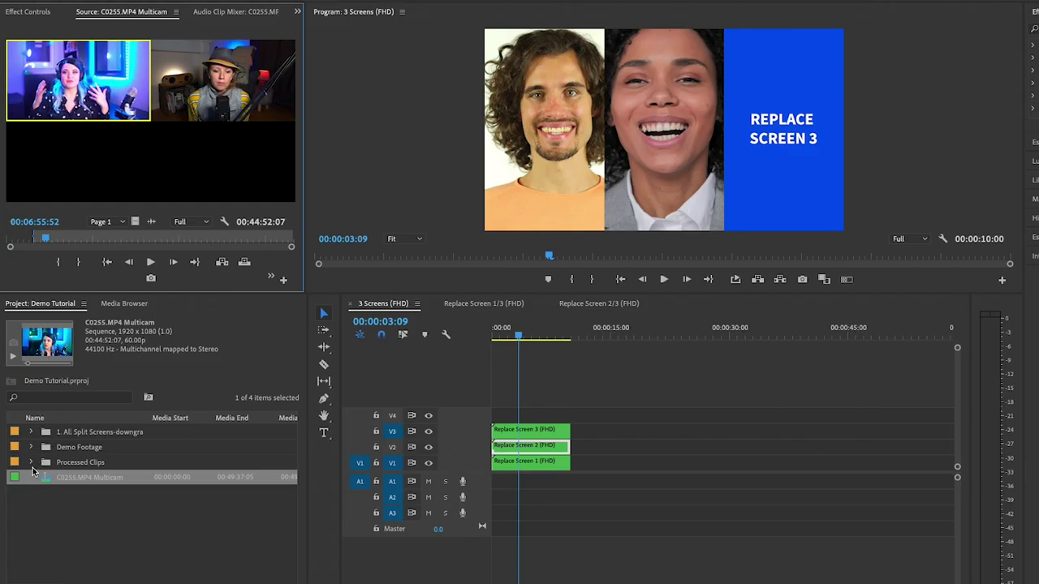
{"action": "left_click", "coordinate": [30, 463]}
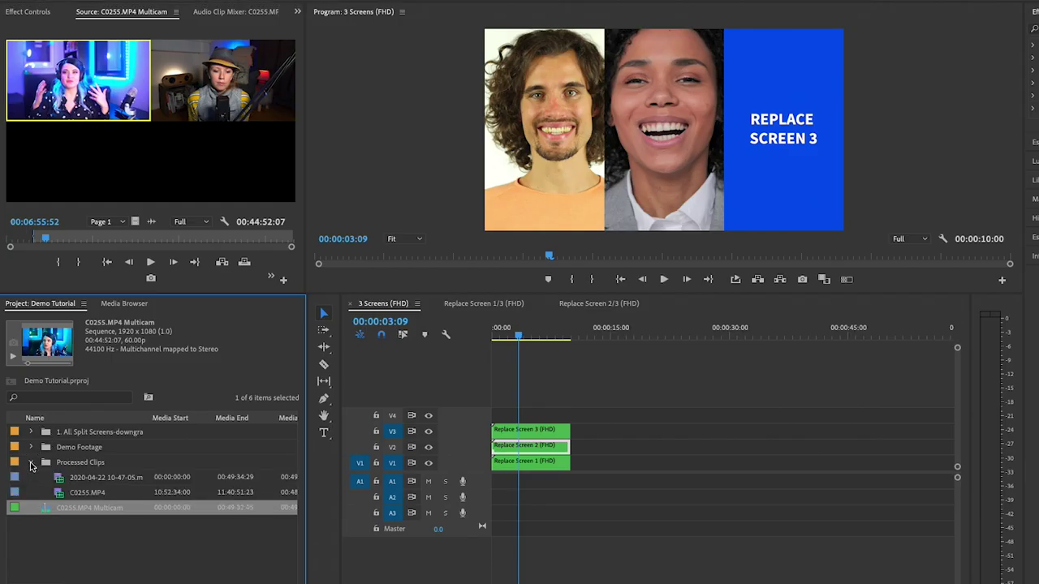
{"action": "double_click", "coordinate": [77, 480]}
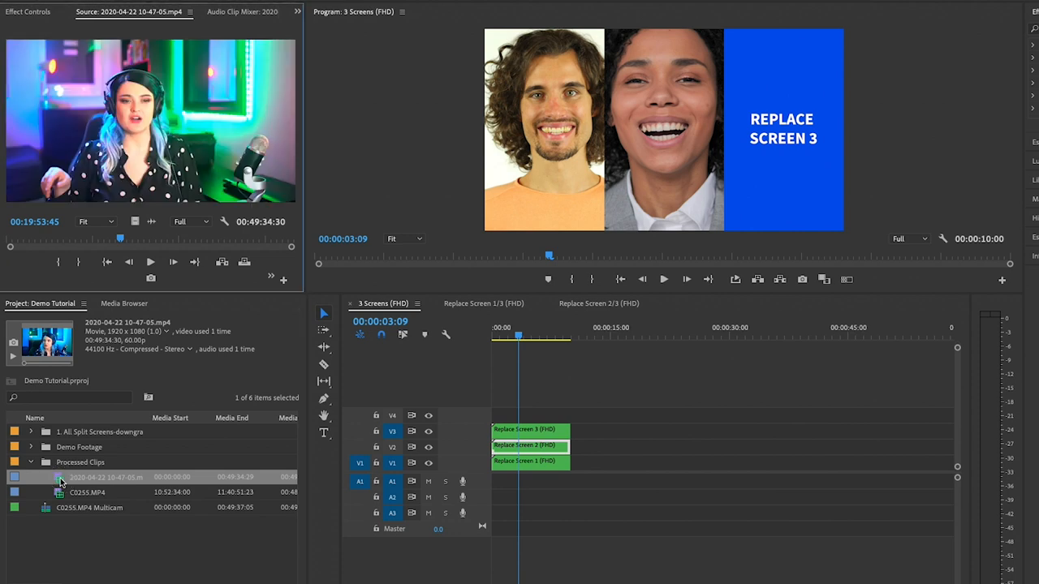
{"action": "double_click", "coordinate": [59, 495]}
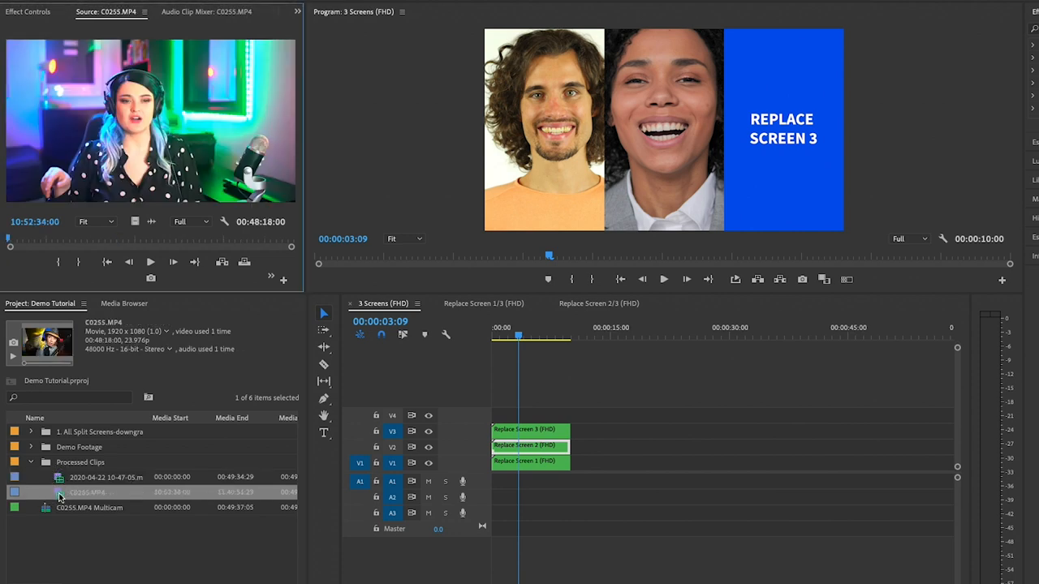
- Select both recordings together and bring up their context actions
{"action": "left_click", "coordinate": [79, 482]}
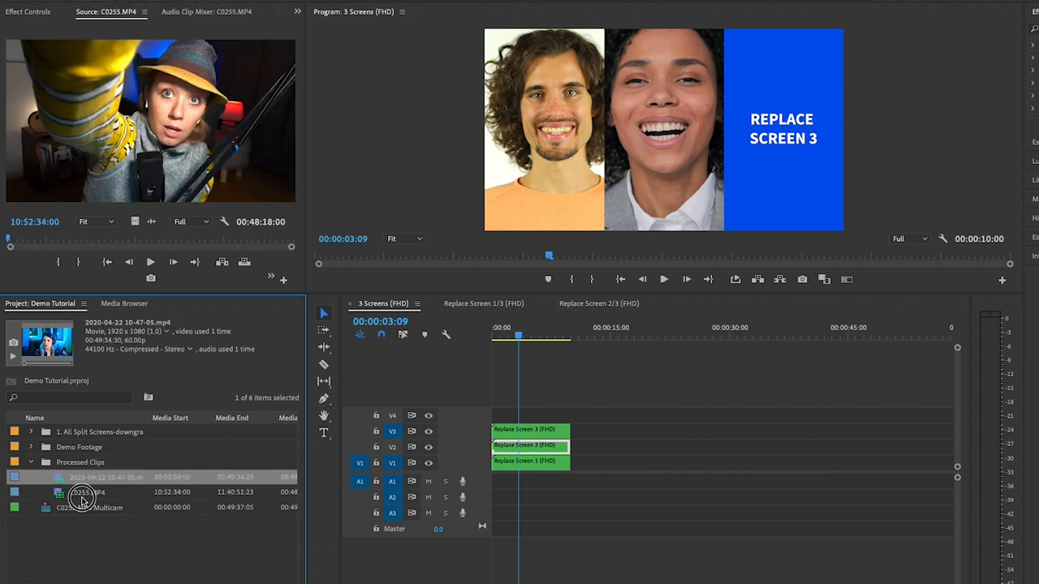
{"action": "left_click", "coordinate": [81, 492], "text": "shift"}
{"action": "right_click", "coordinate": [83, 483]}
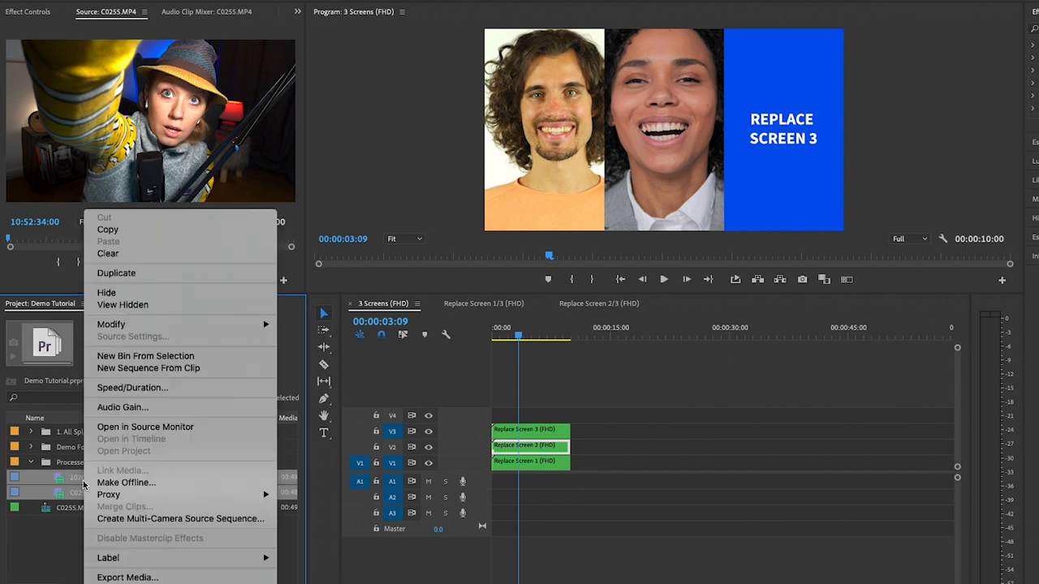
- Create a multi-camera source sequence from both recordings and browse to 03 Vertical (9:16) > 2 Screens
{"action": "left_click", "coordinate": [132, 520]}
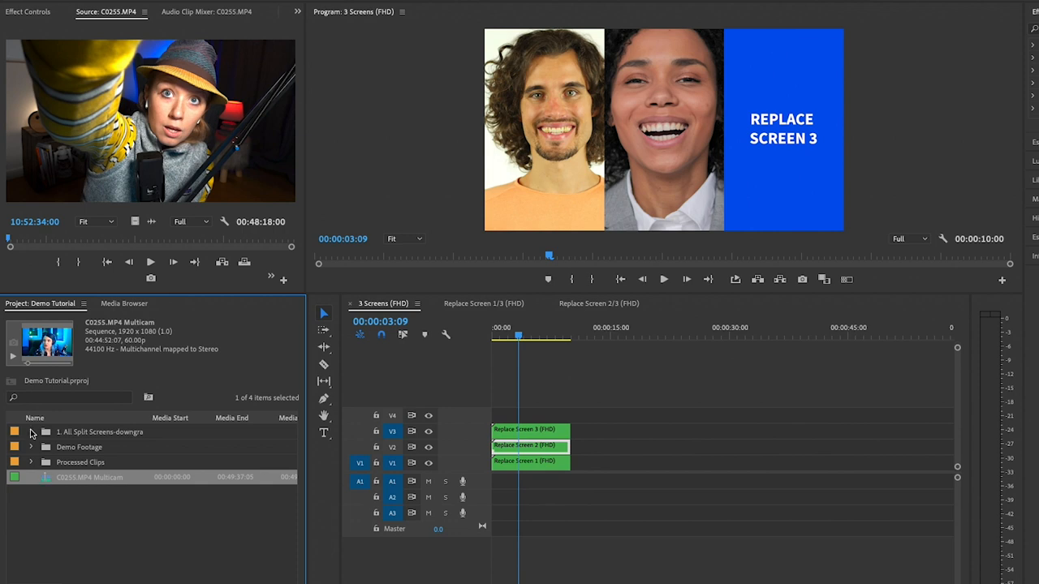
{"action": "left_click", "coordinate": [33, 433]}
{"action": "left_click", "coordinate": [45, 462]}
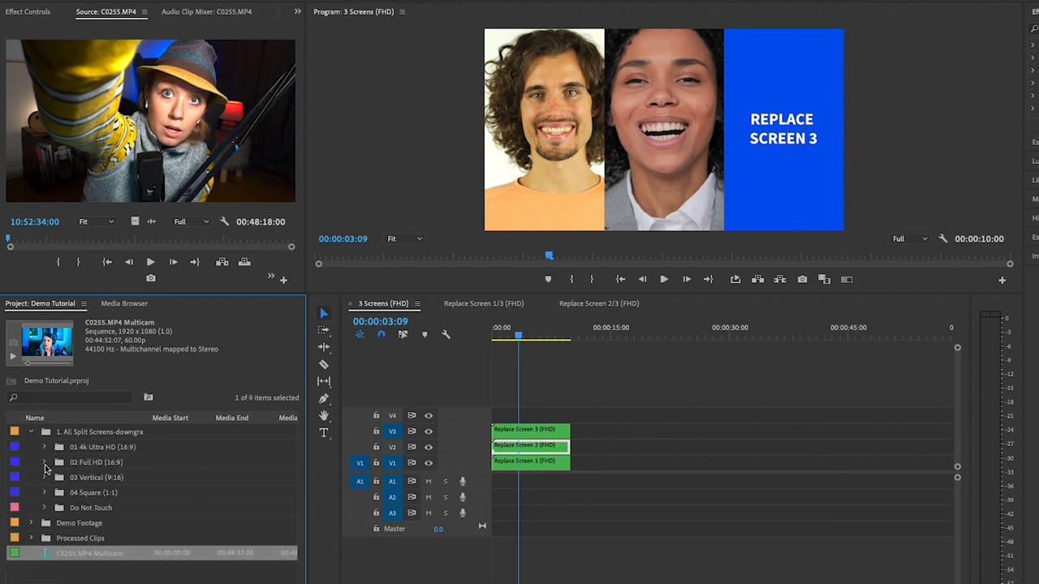
{"action": "left_click", "coordinate": [45, 478]}
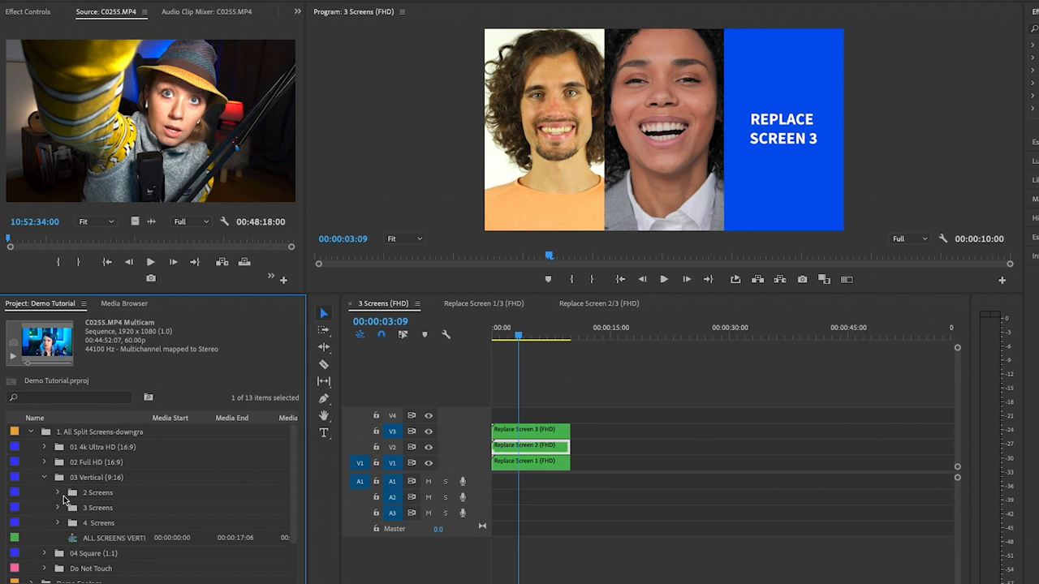
{"action": "left_click", "coordinate": [59, 495]}
- Open the 2 Screens (VT) sequence and enter its Replace 1/2 (VT) nest
{"action": "left_click", "coordinate": [87, 509]}
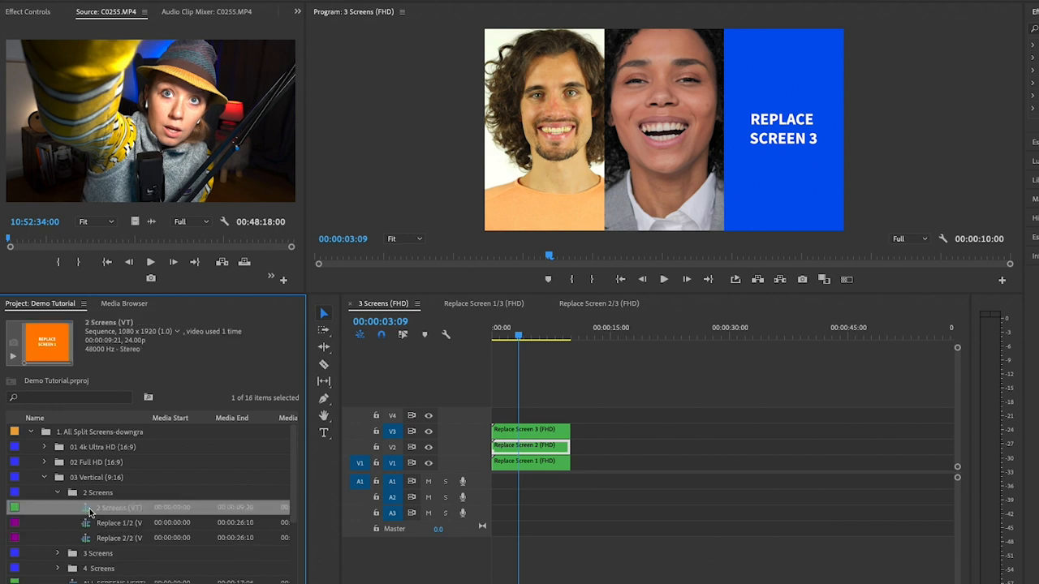
{"action": "double_click", "coordinate": [86, 509]}
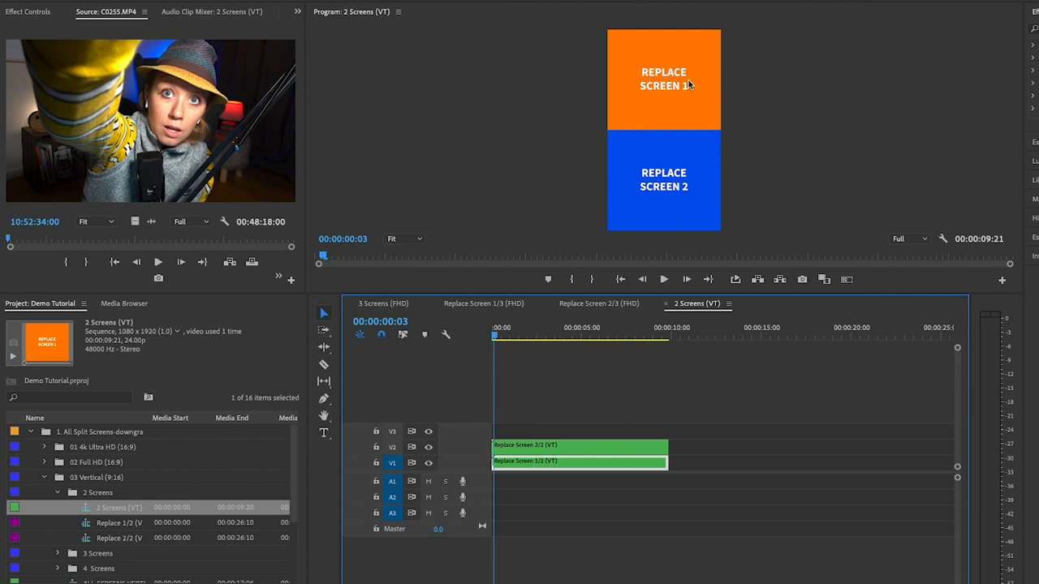
{"action": "double_click", "coordinate": [515, 468]}
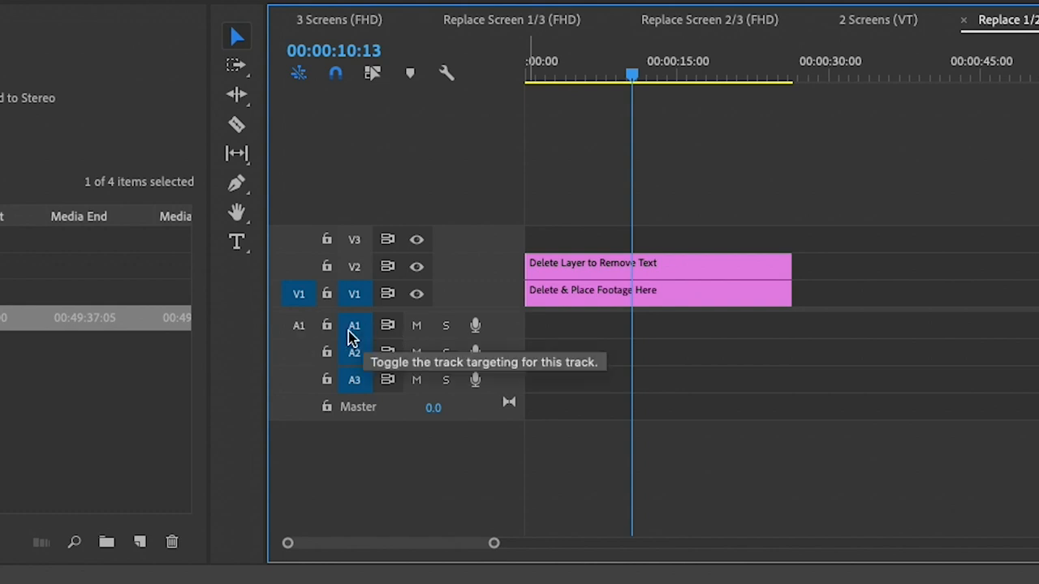
- Drop C0255.MP4 Multicam into Replace 1/2 with its audio moved onto track A1
{"action": "left_click", "coordinate": [299, 327]}
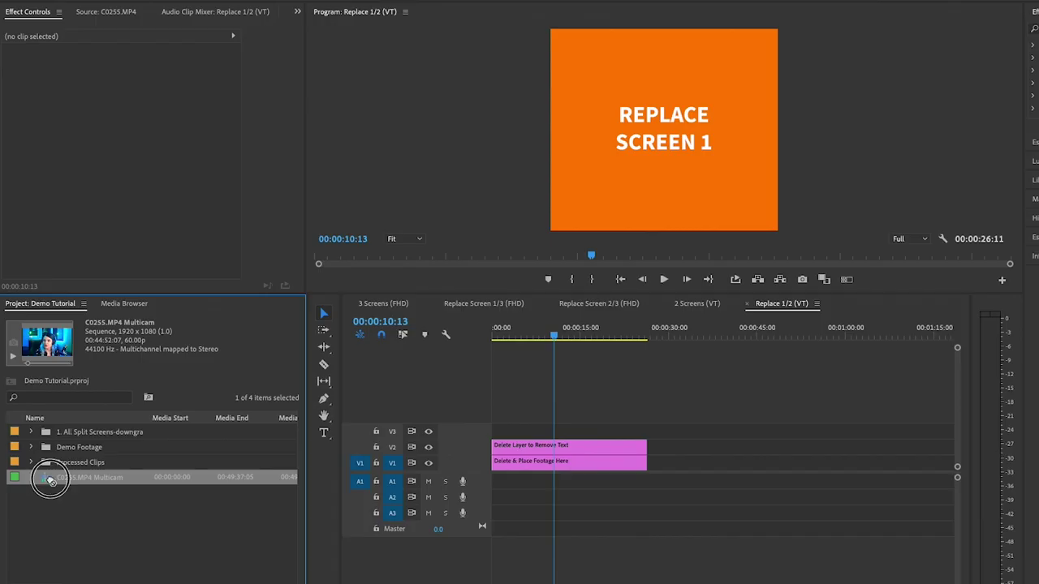
{"action": "left_click_drag", "start_coordinate": [62, 480], "coordinate": [480, 434]}
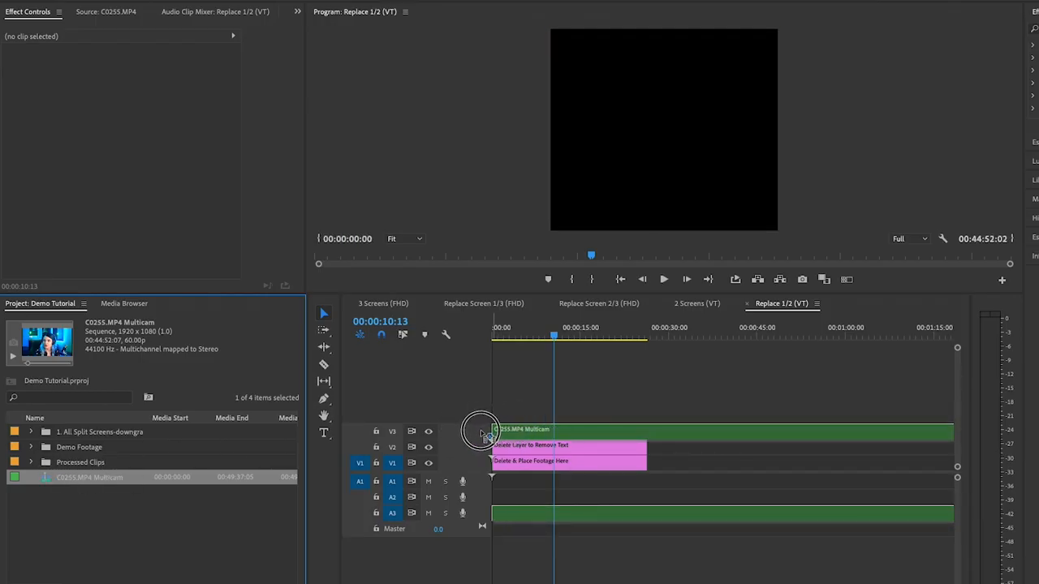
{"action": "left_click", "coordinate": [571, 524]}
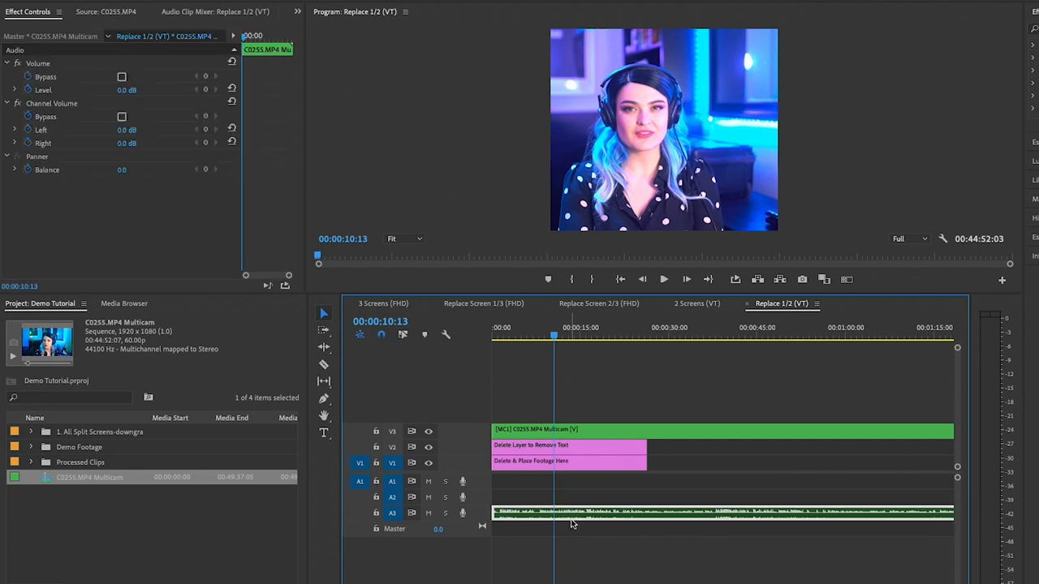
{"action": "left_click_drag", "start_coordinate": [575, 522], "coordinate": [575, 485]}
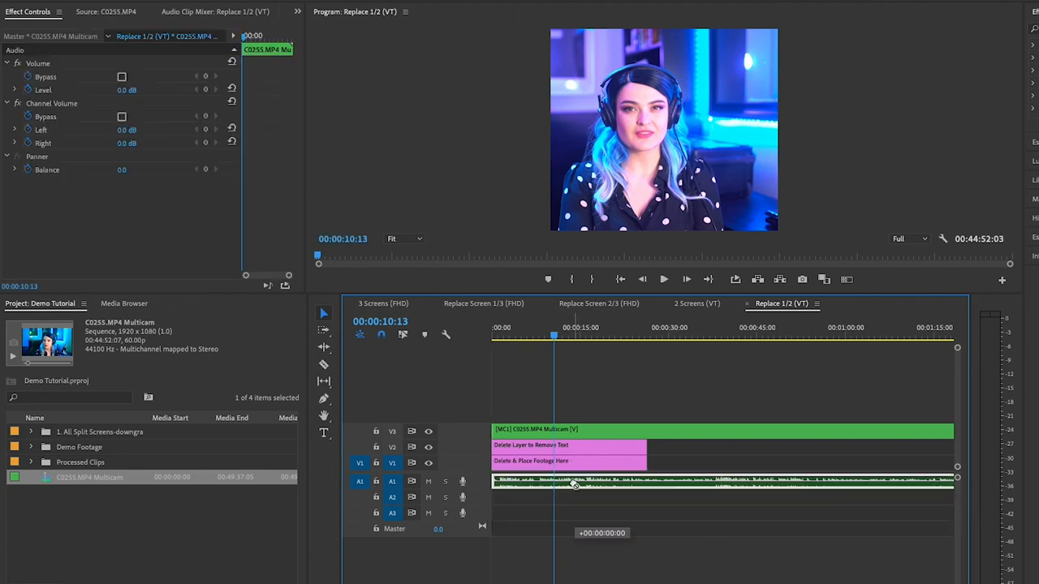
- Shift the multicam video's Position X to frame the speaker, then view the 2 Screens composite
{"action": "left_click", "coordinate": [576, 431]}
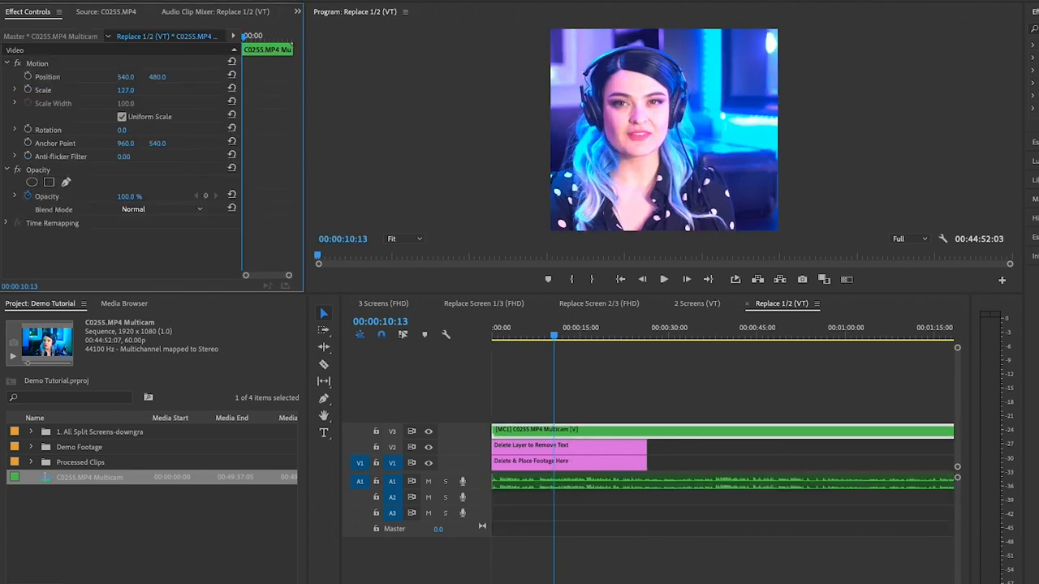
{"action": "left_click_drag", "start_coordinate": [126, 78], "coordinate": [97, 77]}
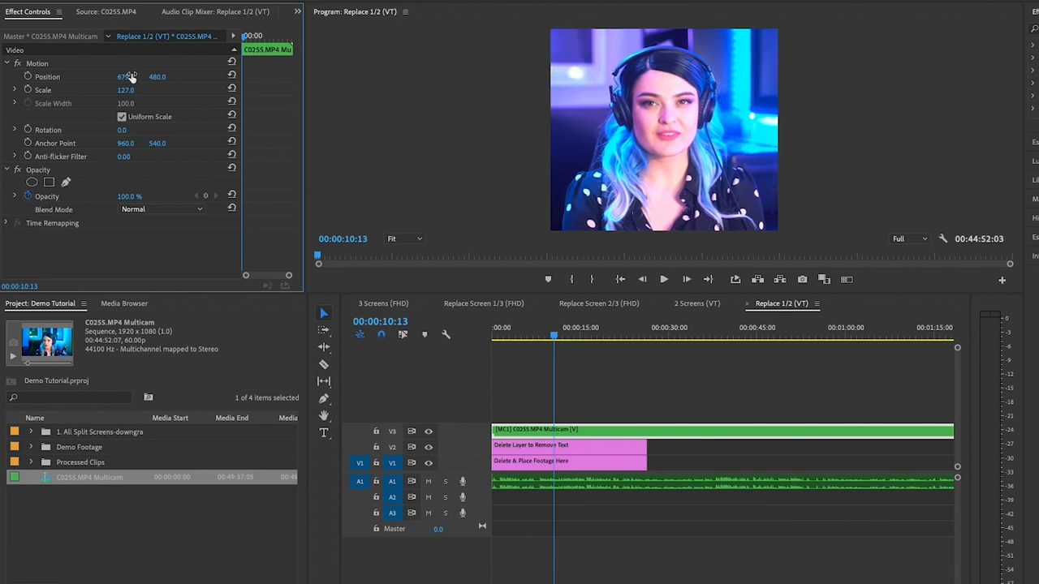
{"action": "left_click", "coordinate": [697, 304]}
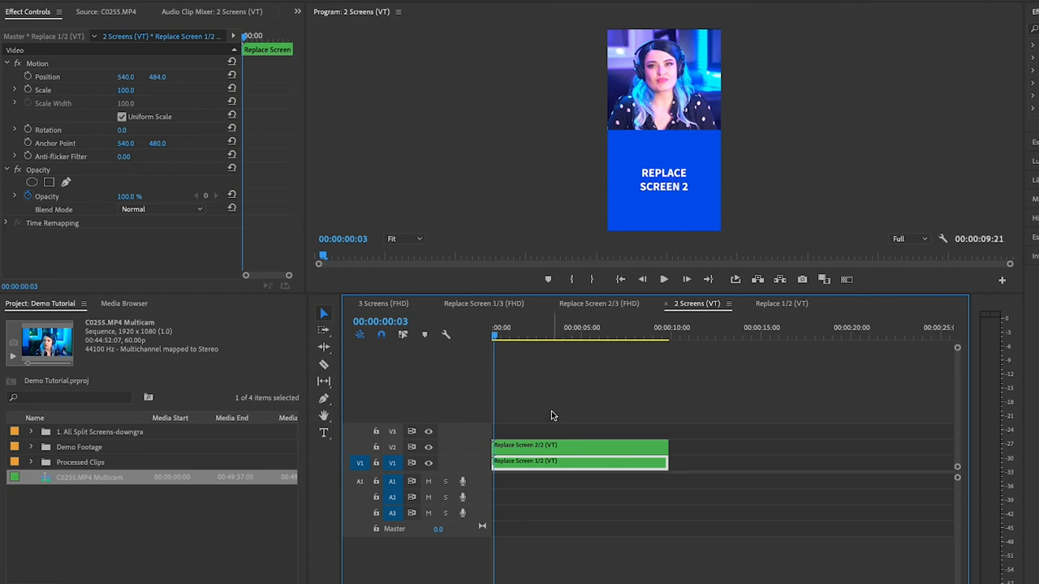
- Place the multicam clip on V3 of Replace 2/2 with its audio on the first track
{"action": "double_click", "coordinate": [538, 446]}
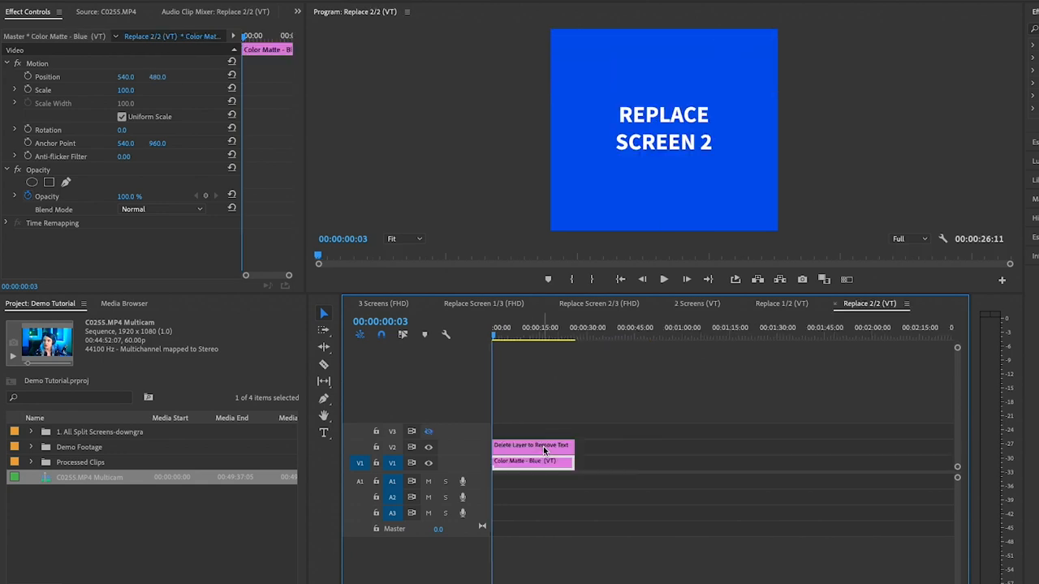
{"action": "left_click", "coordinate": [429, 432]}
{"action": "left_click_drag", "start_coordinate": [78, 475], "coordinate": [504, 430]}
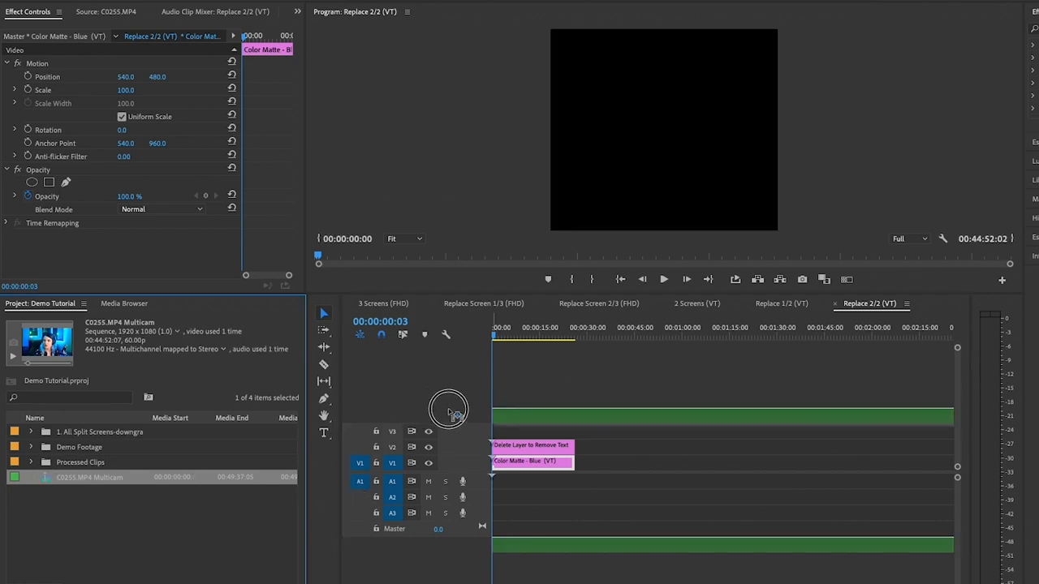
{"action": "left_click_drag", "start_coordinate": [520, 513], "coordinate": [519, 484]}
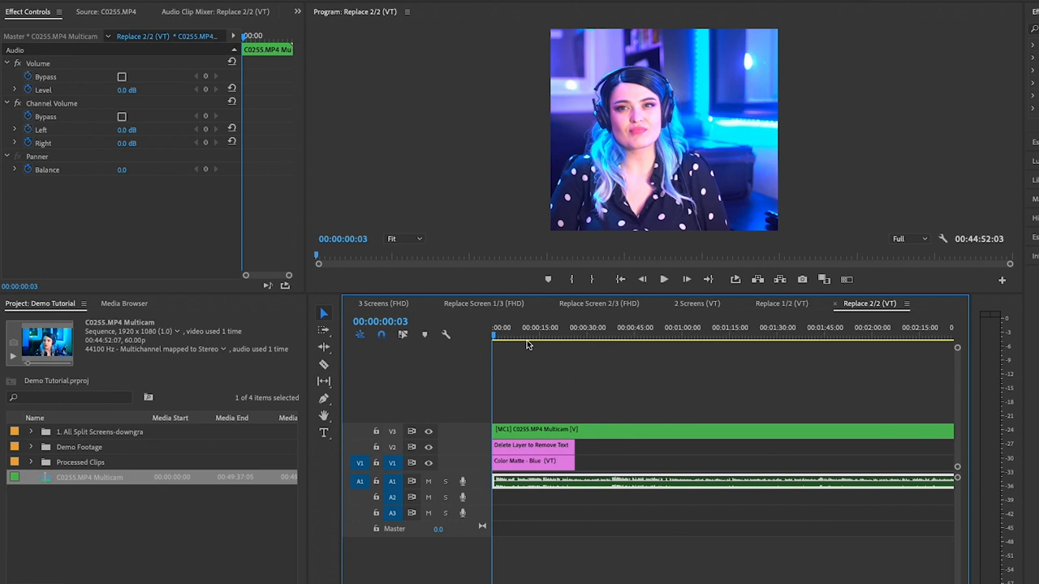
- Switch the bottom panel's clip to camera angle 2 in multi-camera view and return to 2 Screens (VT)
{"action": "left_click", "coordinate": [532, 428]}
{"action": "left_click", "coordinate": [526, 327]}
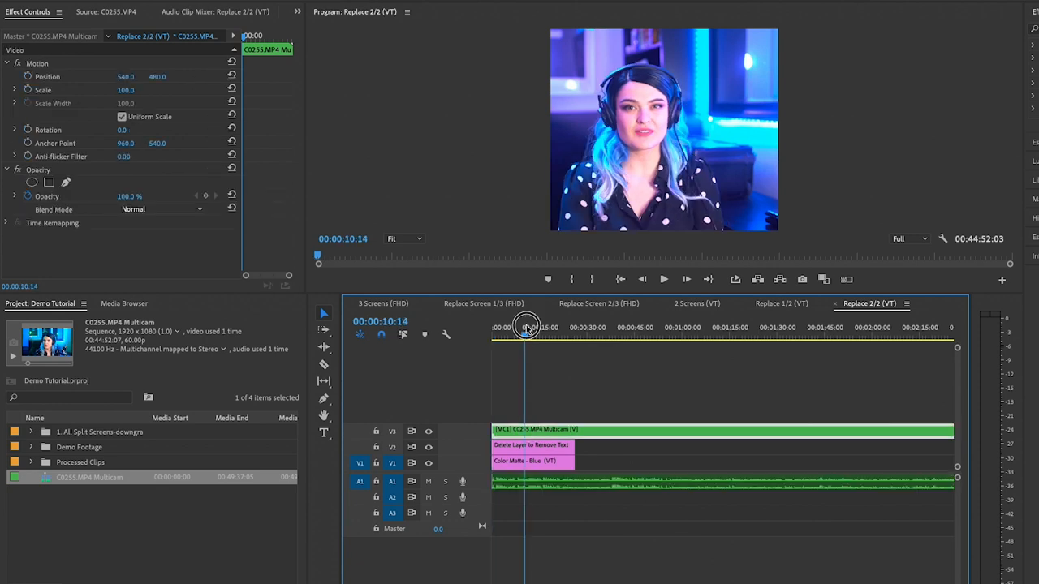
{"action": "left_click", "coordinate": [847, 280]}
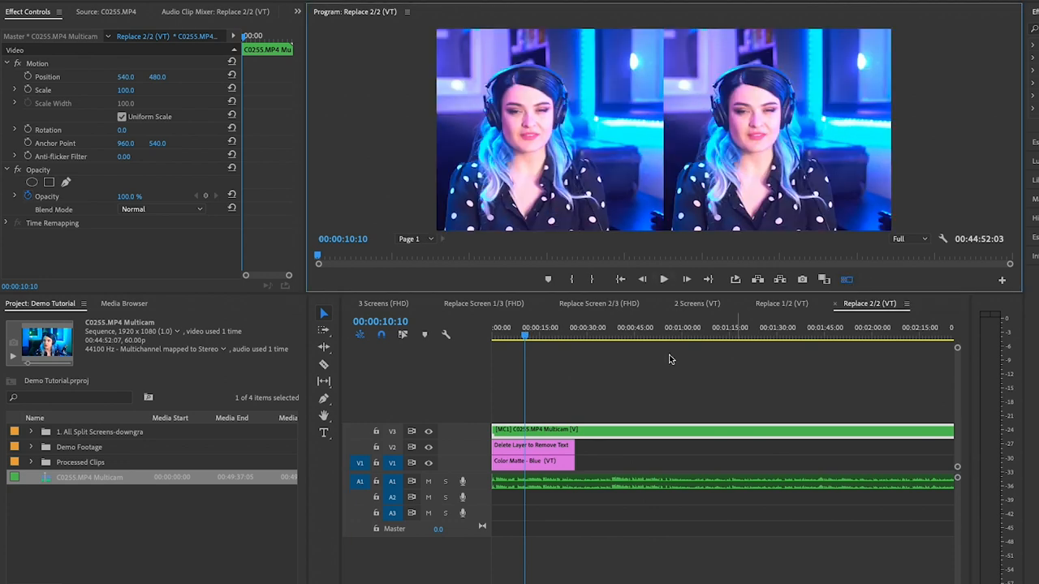
{"action": "key", "text": "2"}
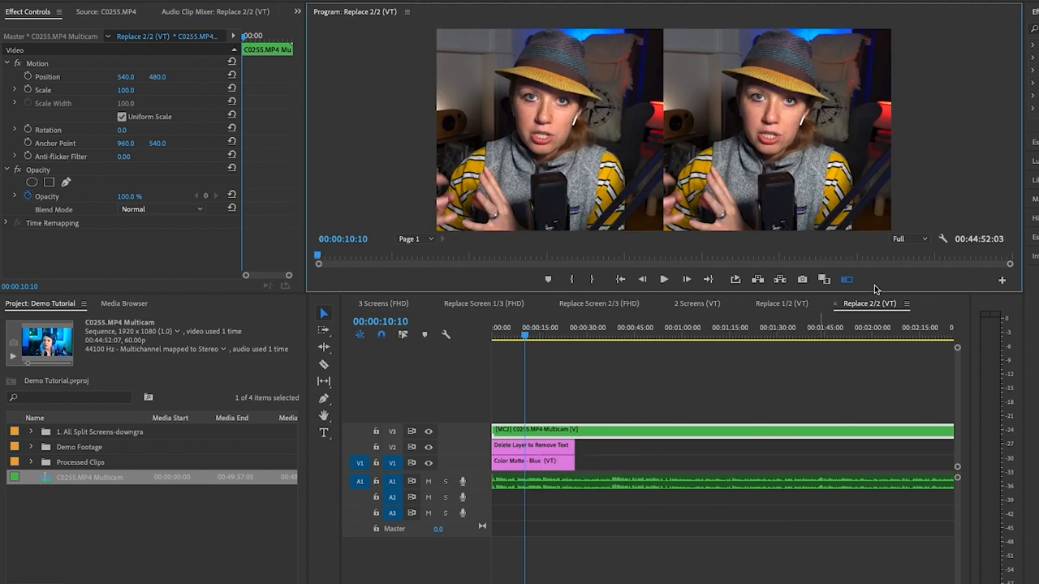
{"action": "left_click", "coordinate": [848, 283]}
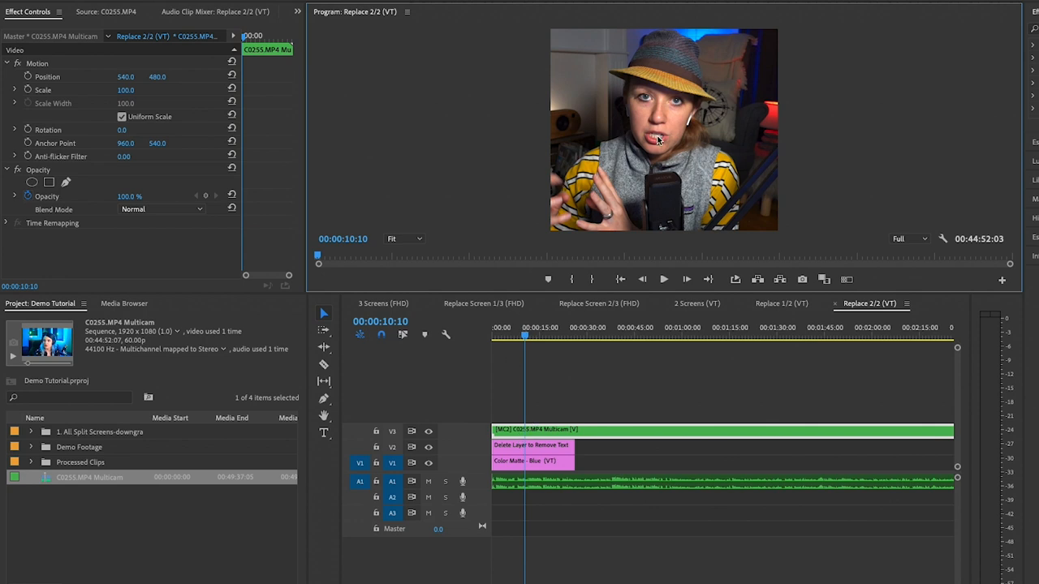
{"action": "left_click", "coordinate": [695, 305]}
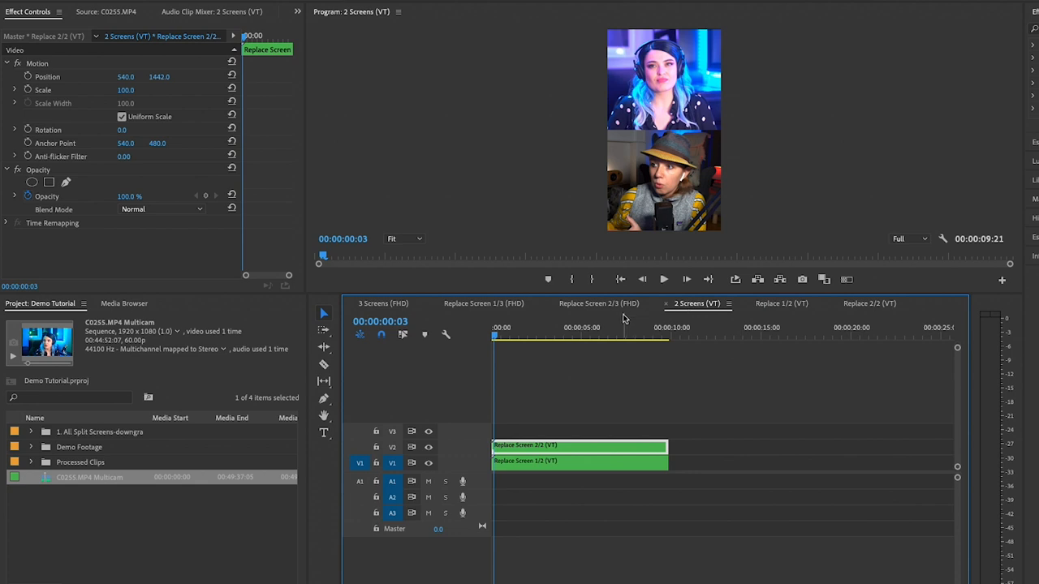
- Patch only A1 and add the multicam interview's audio to track A1 of 2 Screens (VT)
{"action": "left_click_drag", "start_coordinate": [523, 333], "coordinate": [545, 336]}
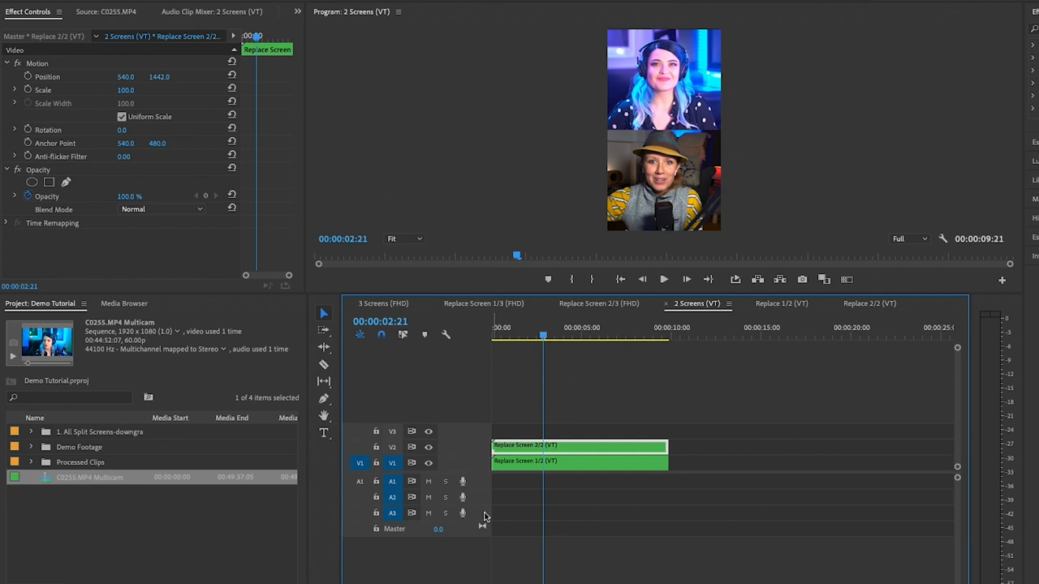
{"action": "left_click", "coordinate": [359, 464]}
{"action": "left_click", "coordinate": [360, 482]}
{"action": "left_click_drag", "start_coordinate": [38, 479], "coordinate": [514, 490]}
- Play a few seconds of the sequence to confirm audio sync
{"action": "left_click", "coordinate": [557, 333]}
{"action": "key", "text": "space"}
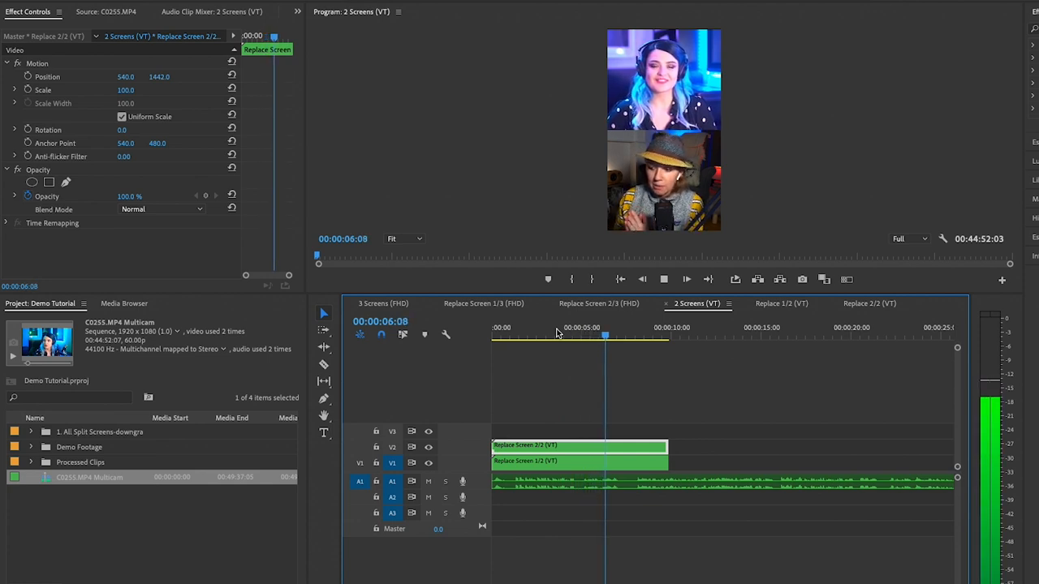
{"action": "key", "text": "space"}
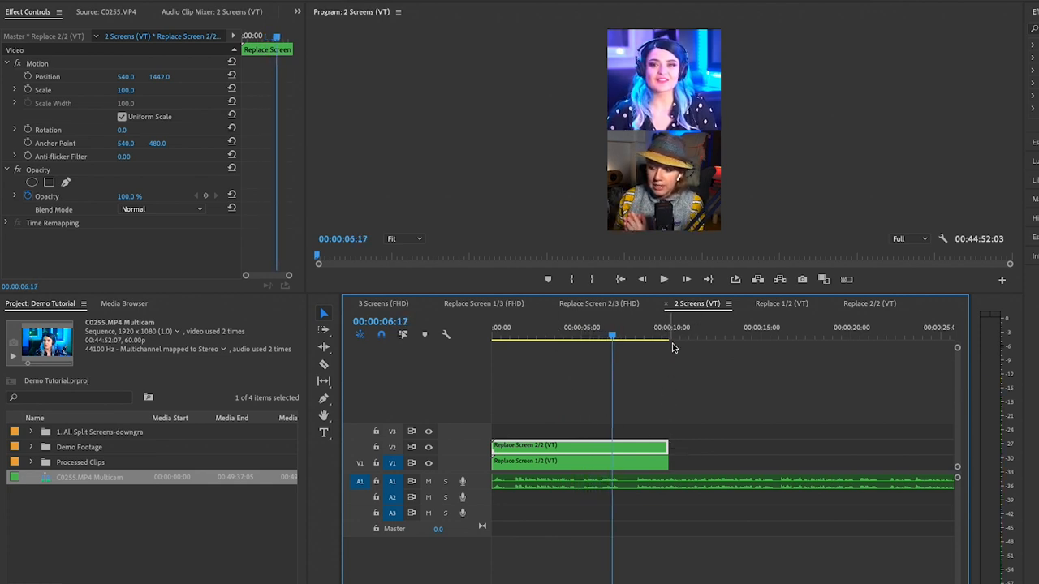
- Extend both stacked screen clips to the end of the interview audio, about 2:40
{"action": "key", "text": "minus"}
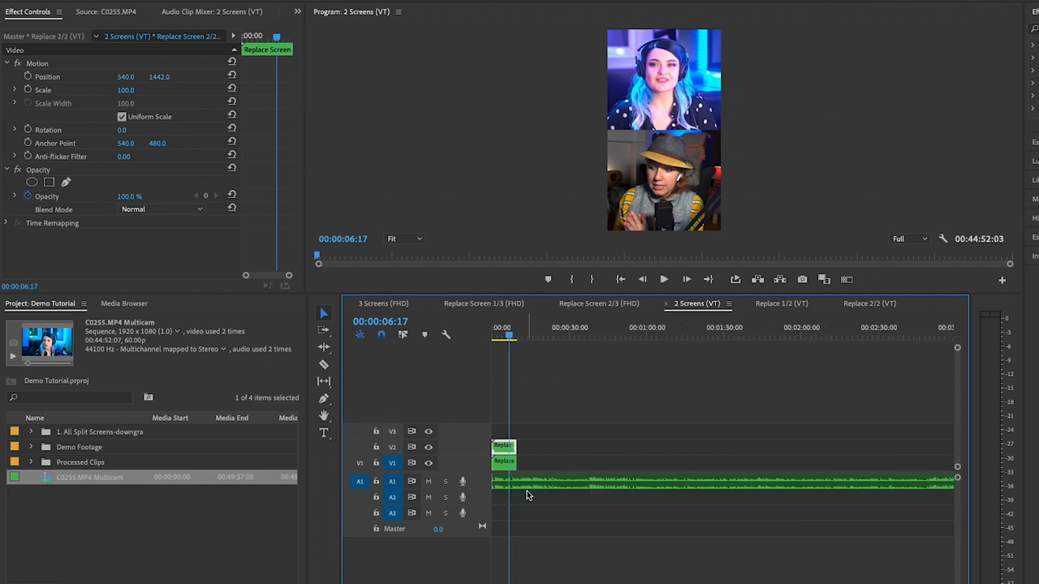
{"action": "left_click_drag", "start_coordinate": [520, 447], "coordinate": [867, 451]}
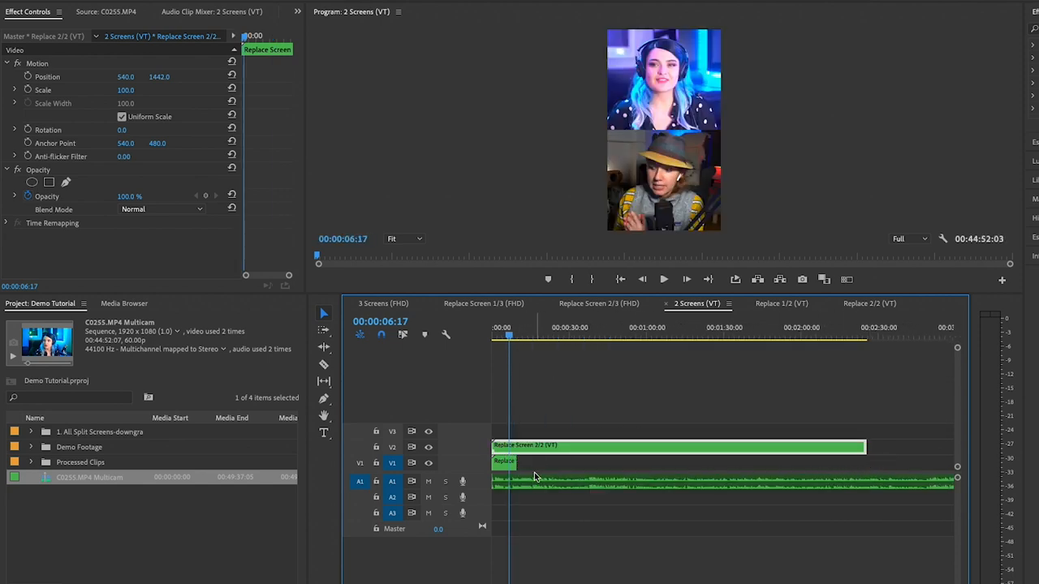
{"action": "left_click_drag", "start_coordinate": [513, 462], "coordinate": [917, 464]}
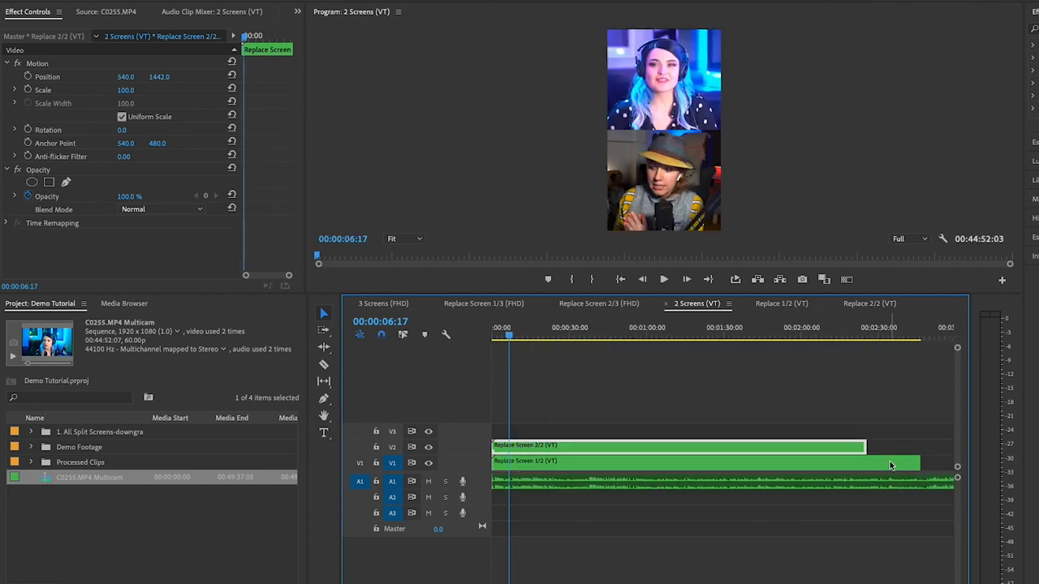
{"action": "left_click_drag", "start_coordinate": [860, 447], "coordinate": [917, 447]}
- Play back the split screen from around the one-minute mark to review it
{"action": "left_click", "coordinate": [685, 333]}
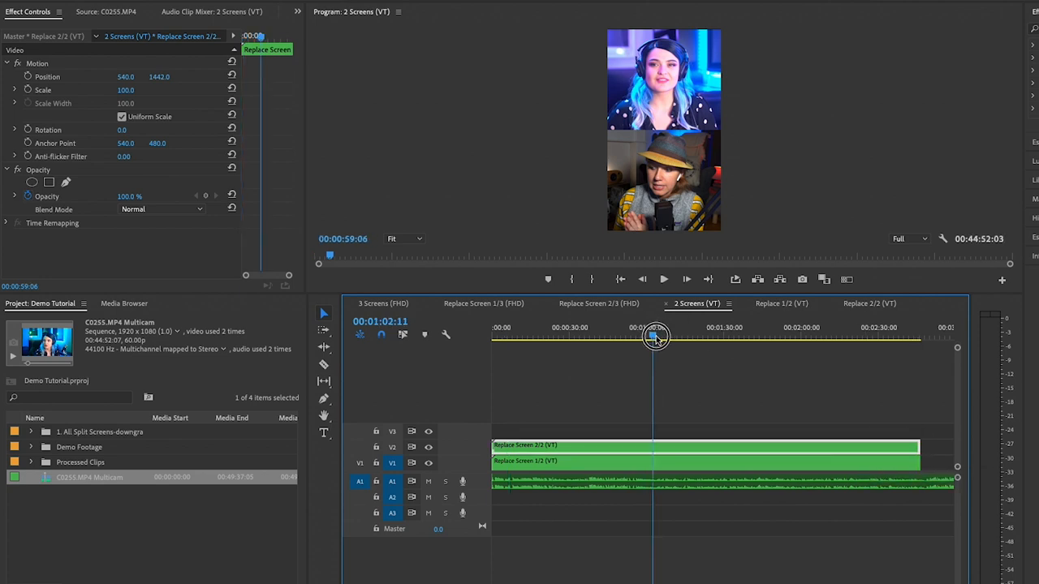
{"action": "left_click_drag", "start_coordinate": [686, 333], "coordinate": [662, 340]}
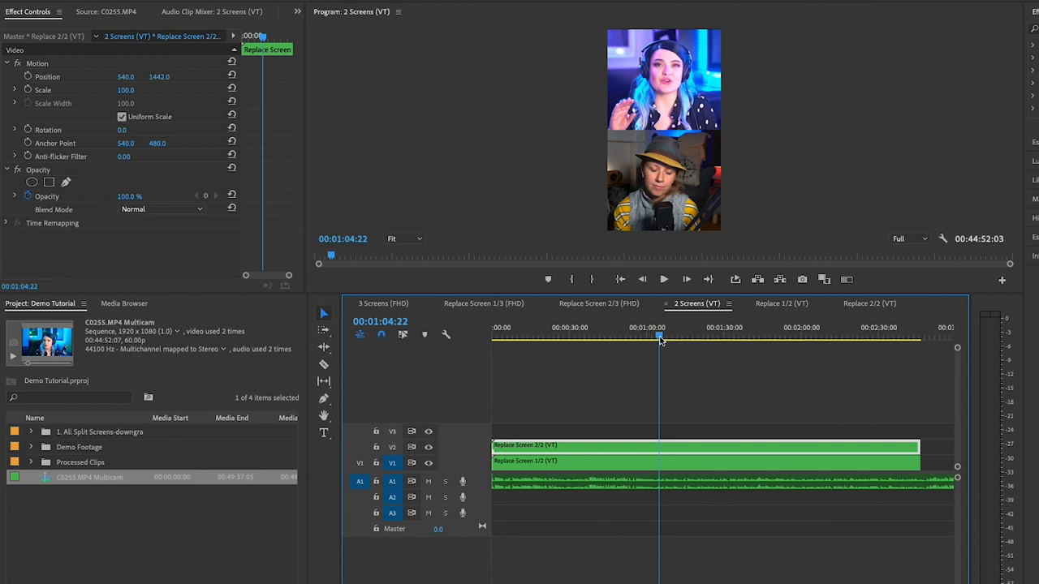
{"action": "key", "text": "space"}
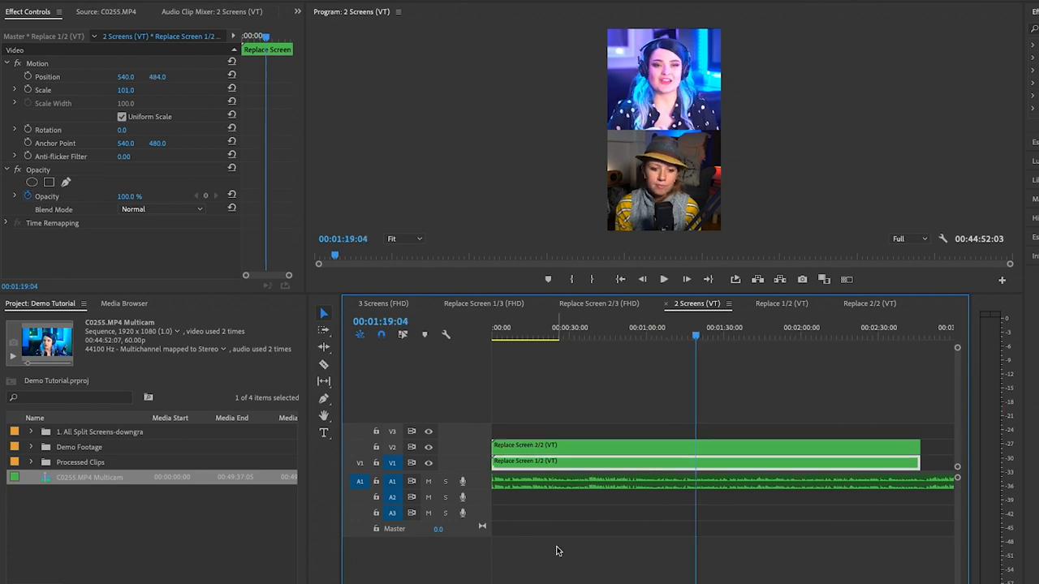
{"action": "left_click_drag", "start_coordinate": [487, 293], "coordinate": [487, 399]}
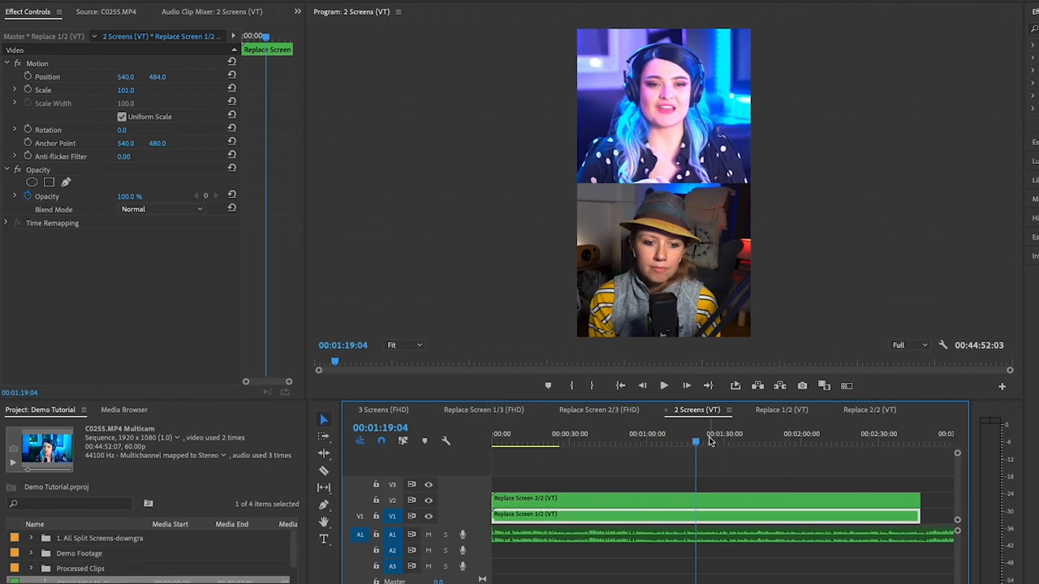
{"action": "left_click", "coordinate": [686, 440]}
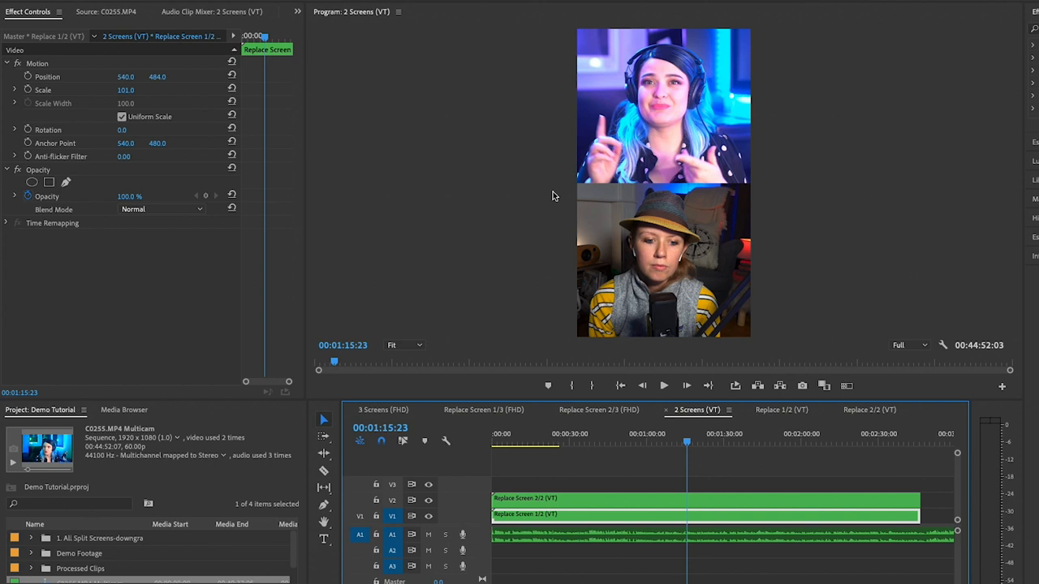
{"action": "key", "text": "space"}
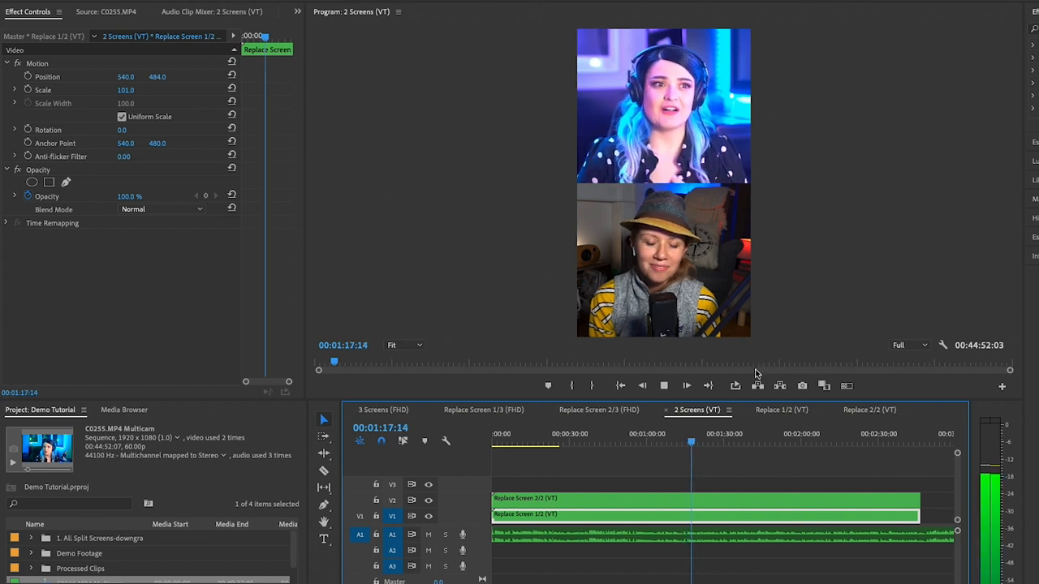
{"action": "key", "text": "space"}
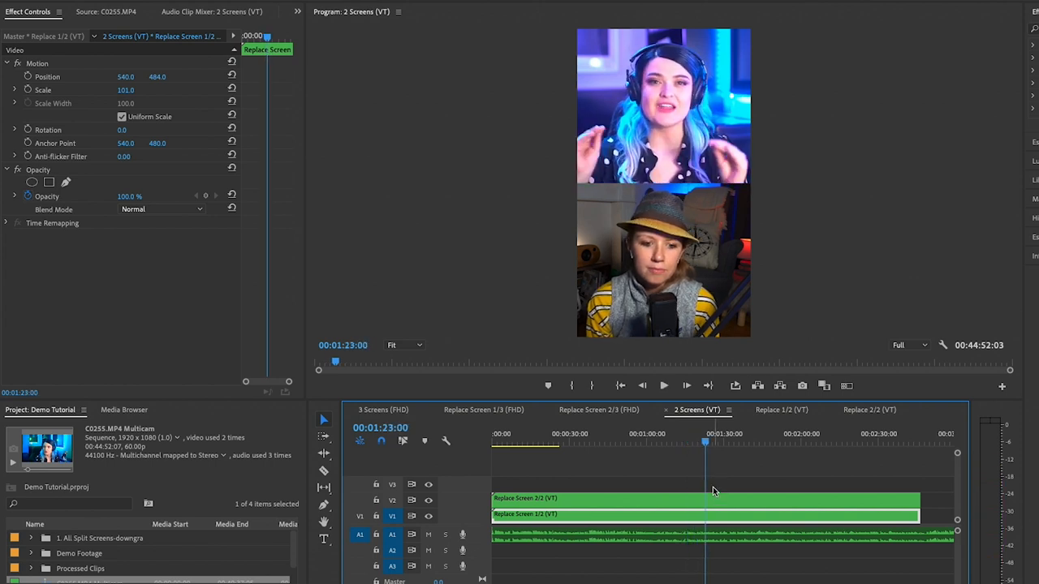